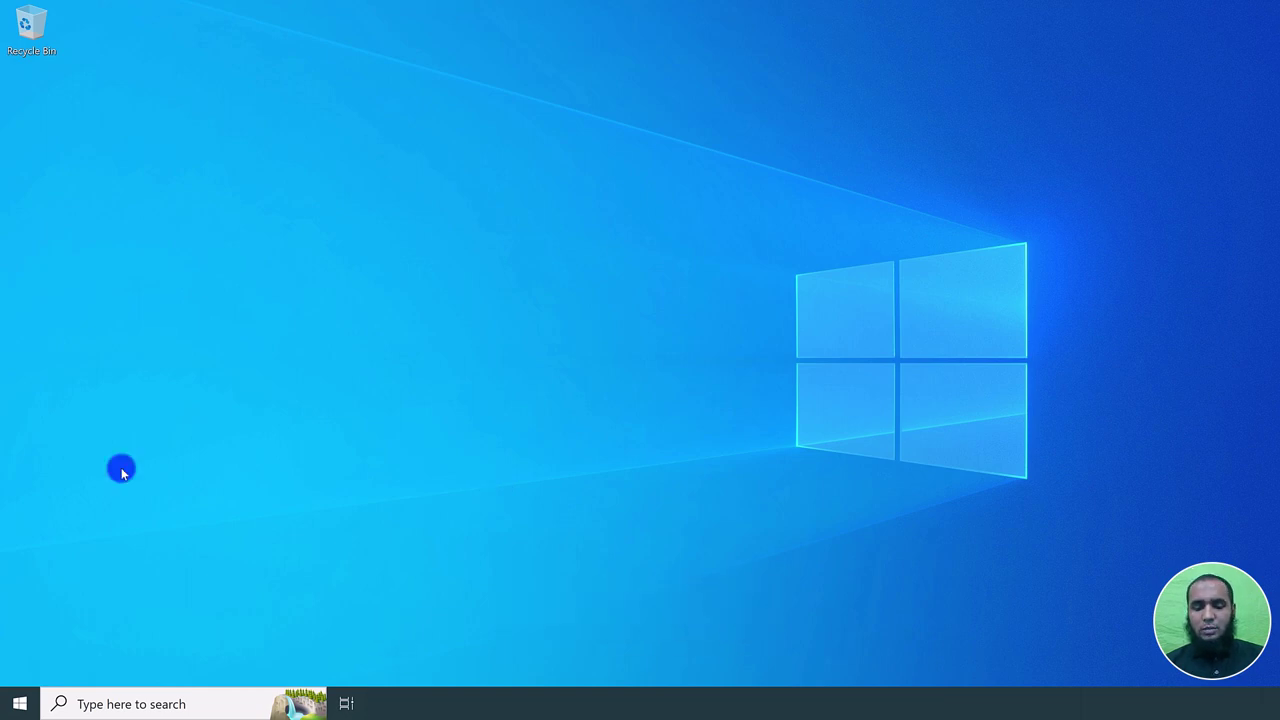
Open the Windows Start menu with the Windows key to show the app list and tiles
key("super")
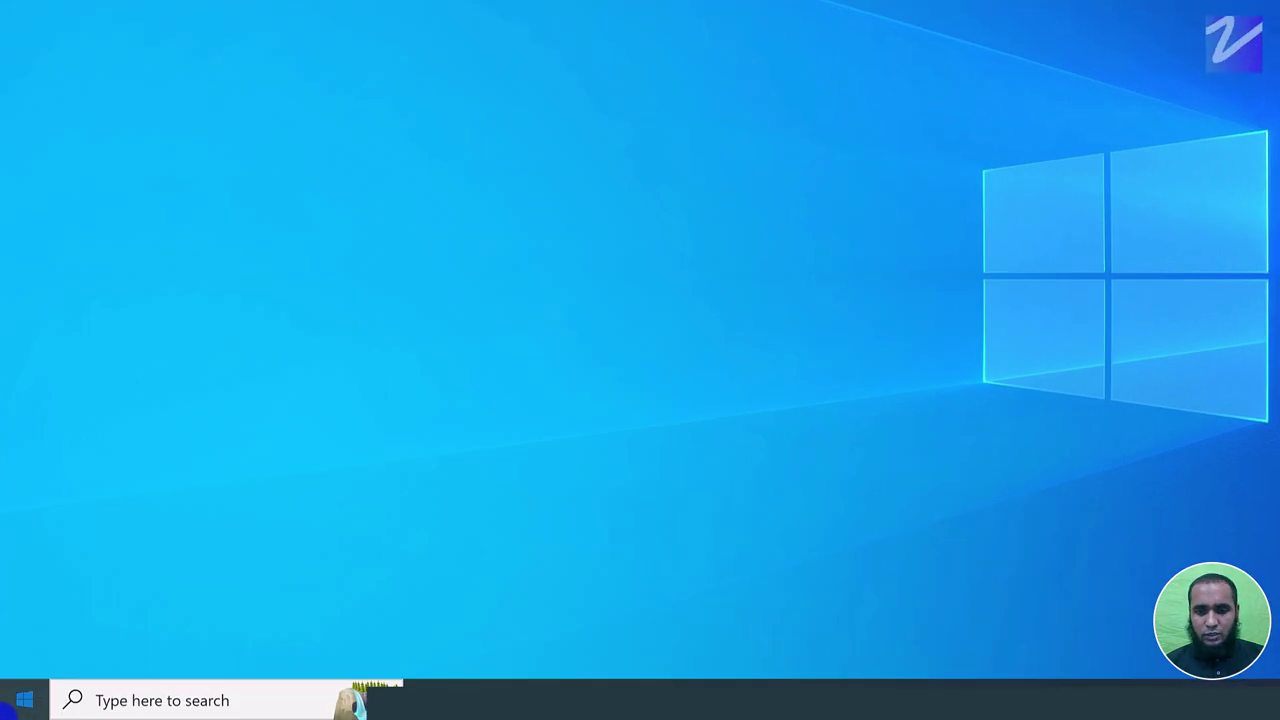
Search 'edge' from the Start menu and launch Microsoft Edge from the results
left_click(10, 704)
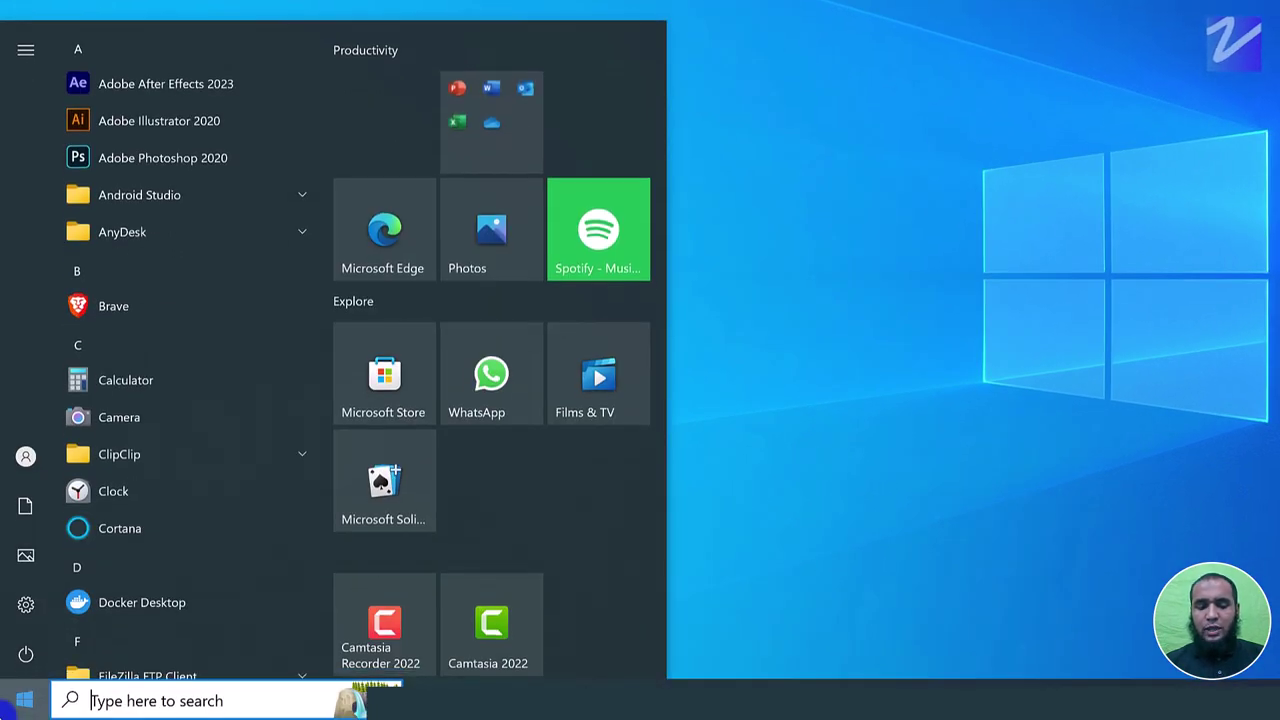
type("ed")
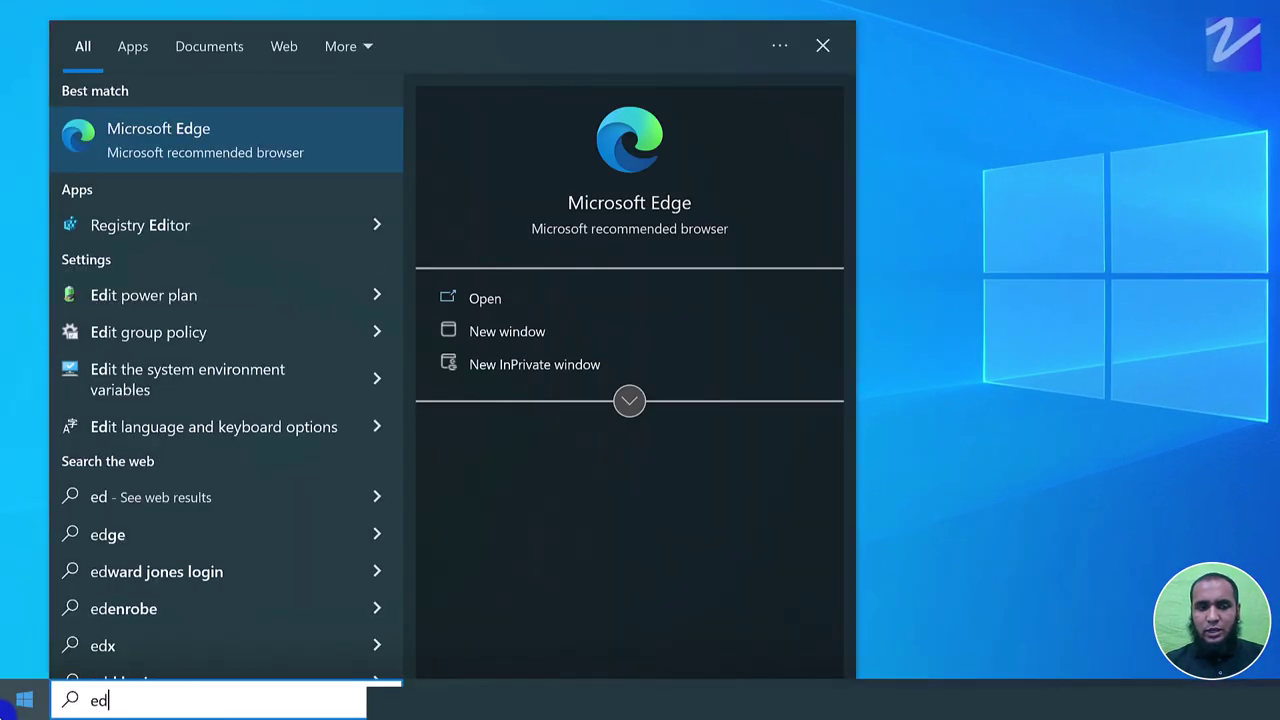
type("ge")
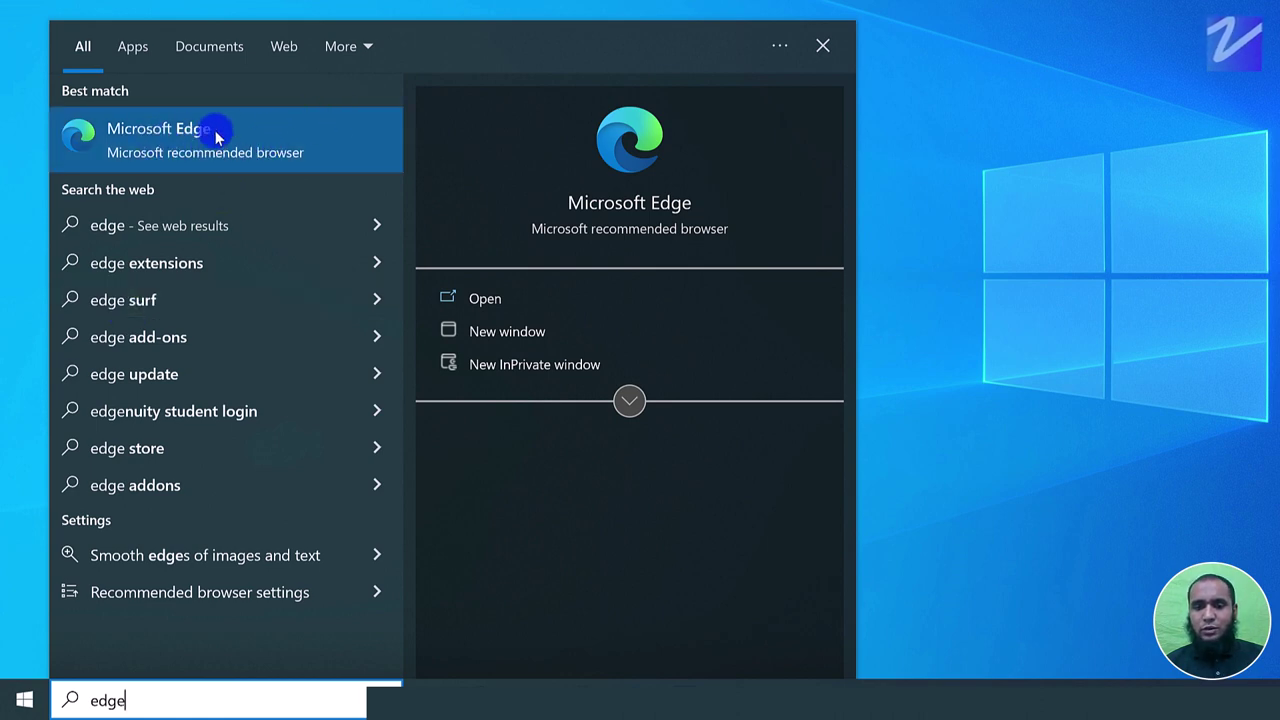
left_click(149, 135)
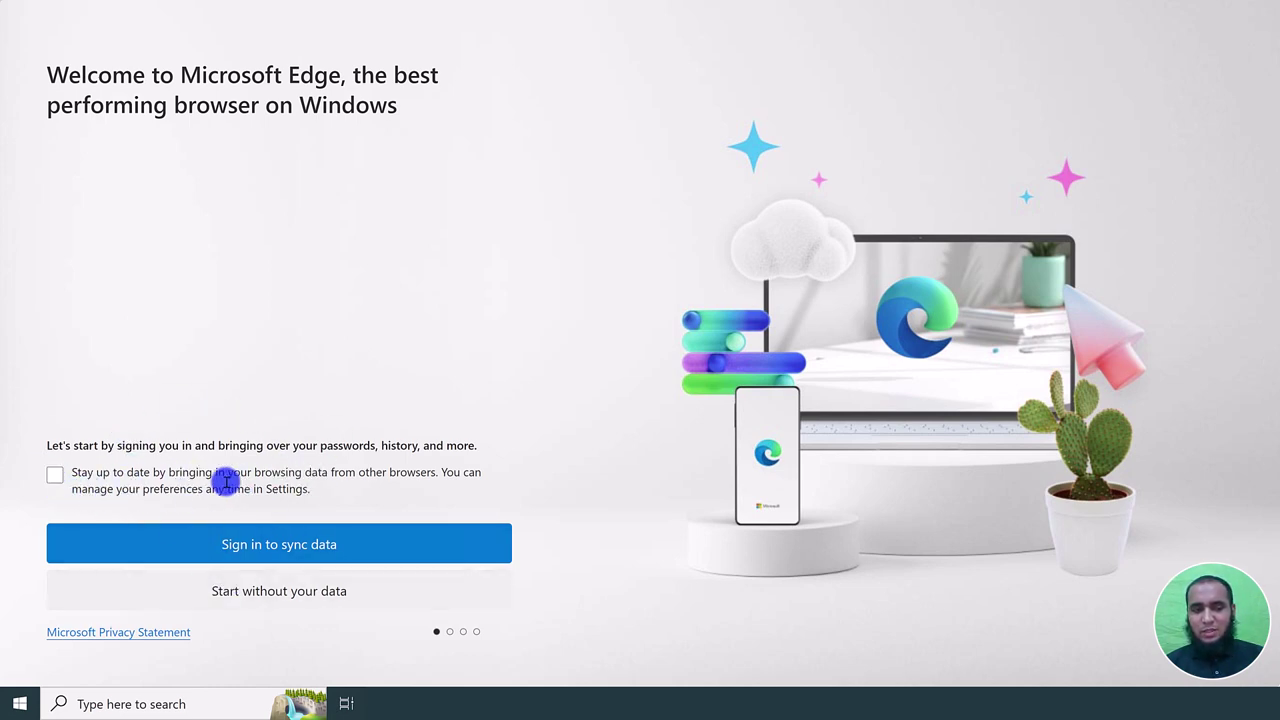
Choose to start Edge without your data, reading over the sign-in explanation
left_click(300, 607)
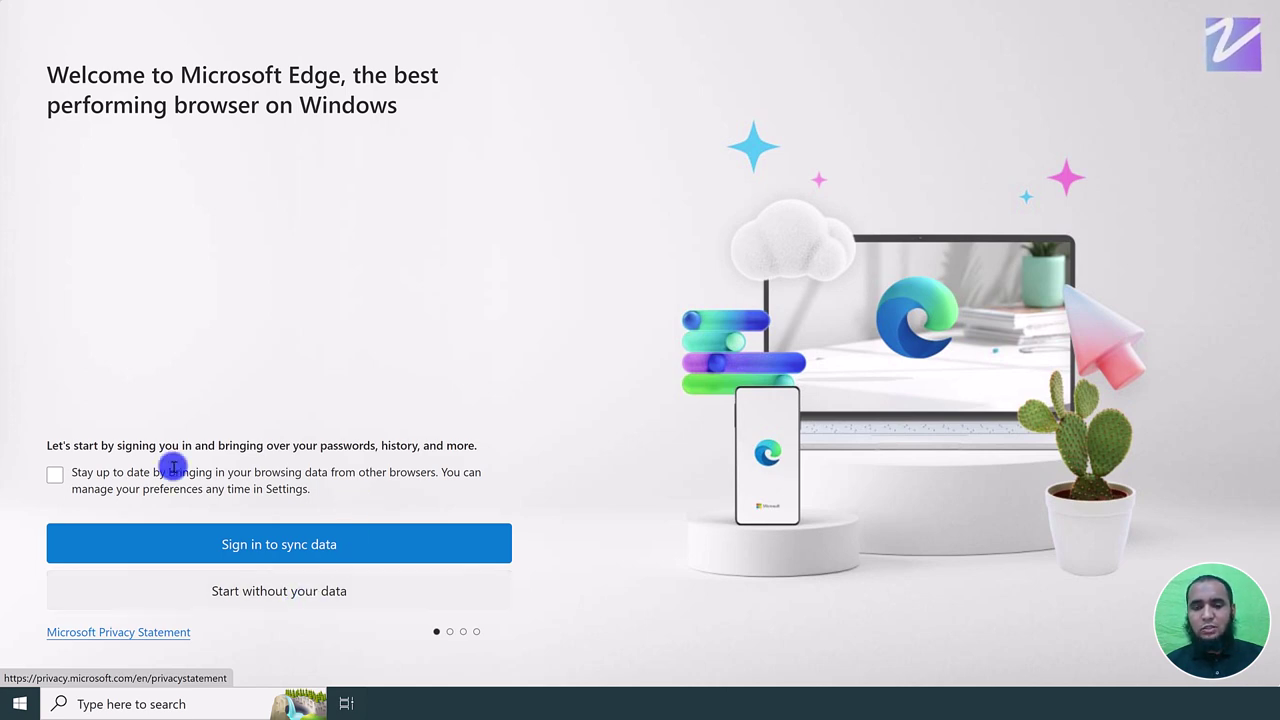
left_click_drag(45, 445, 482, 447)
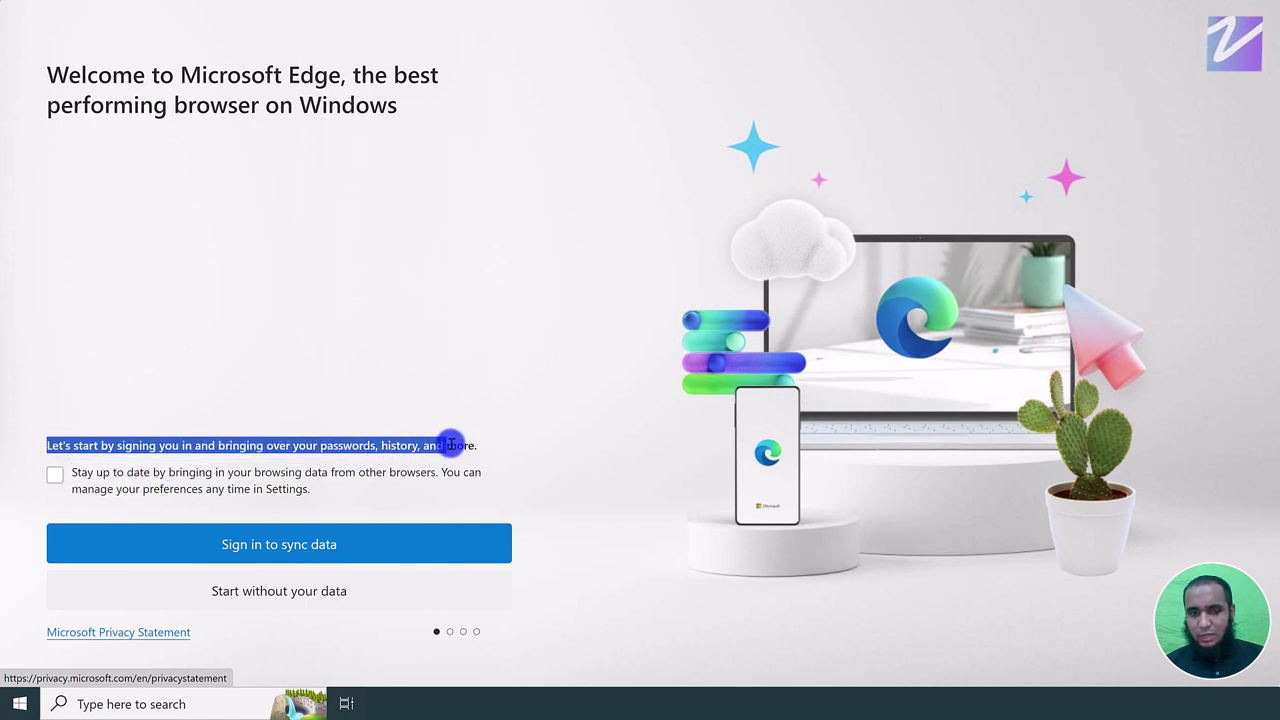
mouse_move(47, 445)
left_mouse_down()
mouse_move(352, 457)
mouse_move(57, 471)
mouse_move(328, 502)
left_mouse_up()
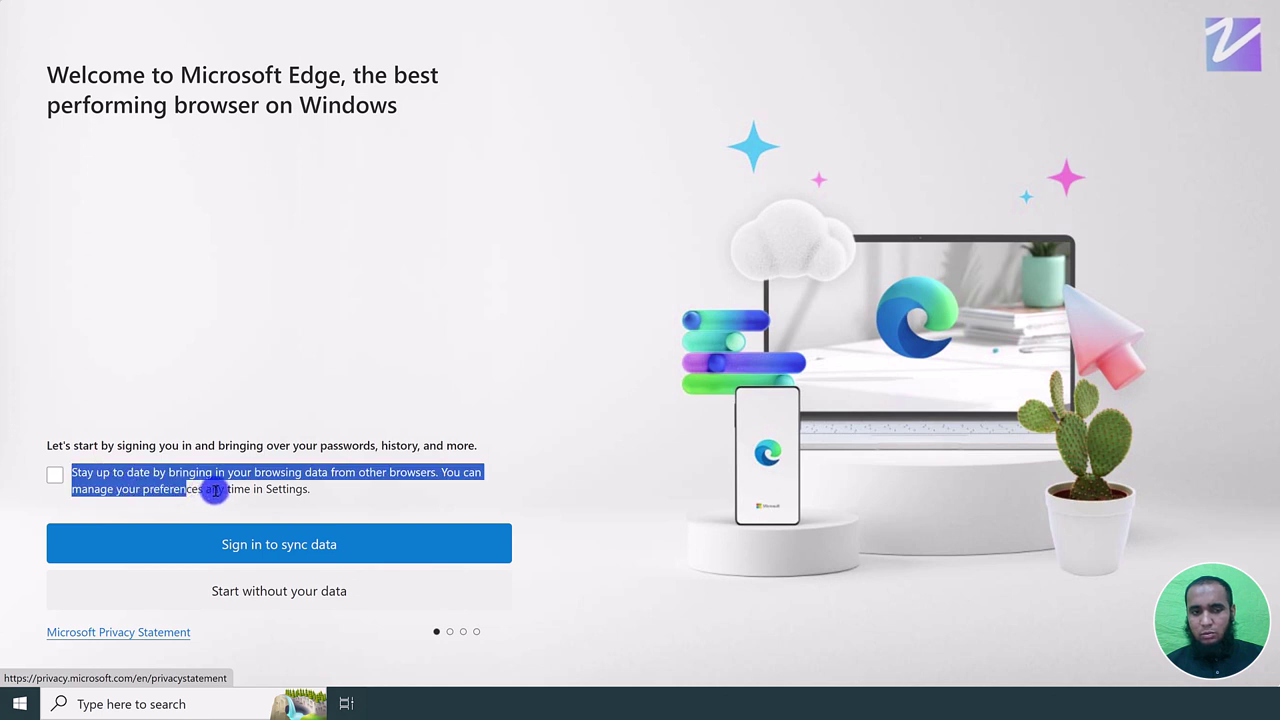
left_click(57, 481)
left_click_drag(72, 474, 301, 489)
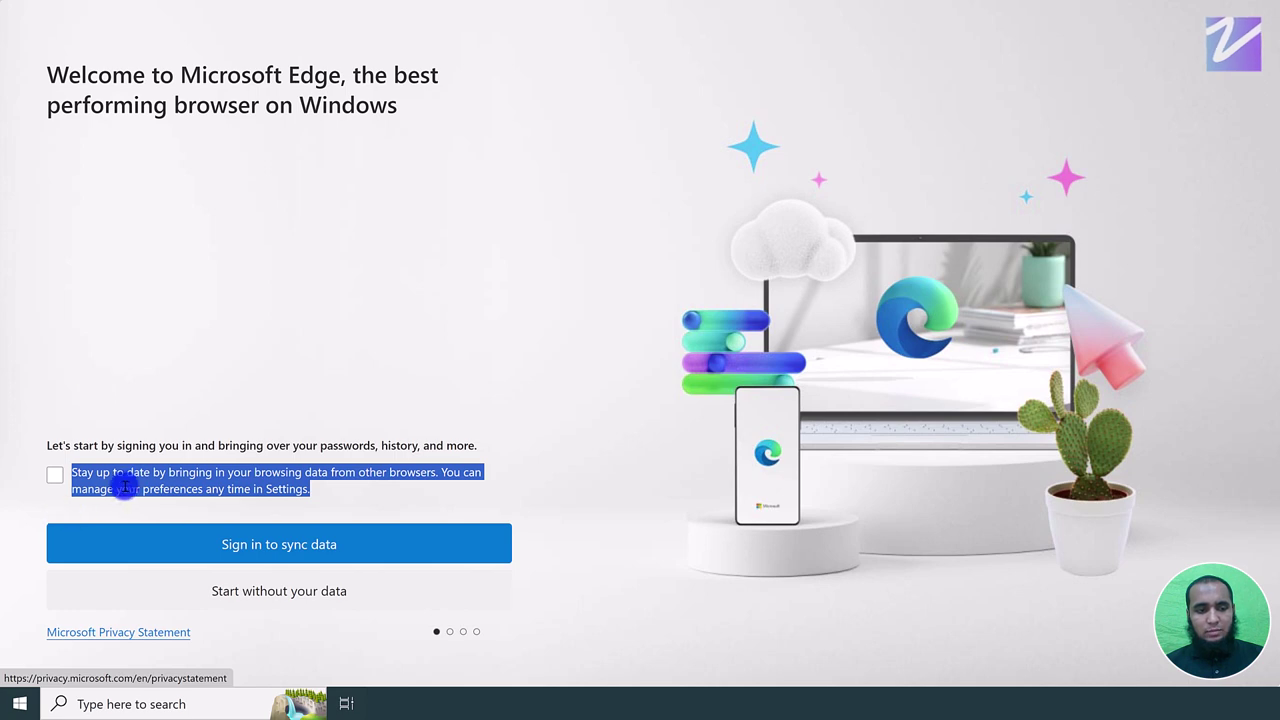
left_click(88, 474)
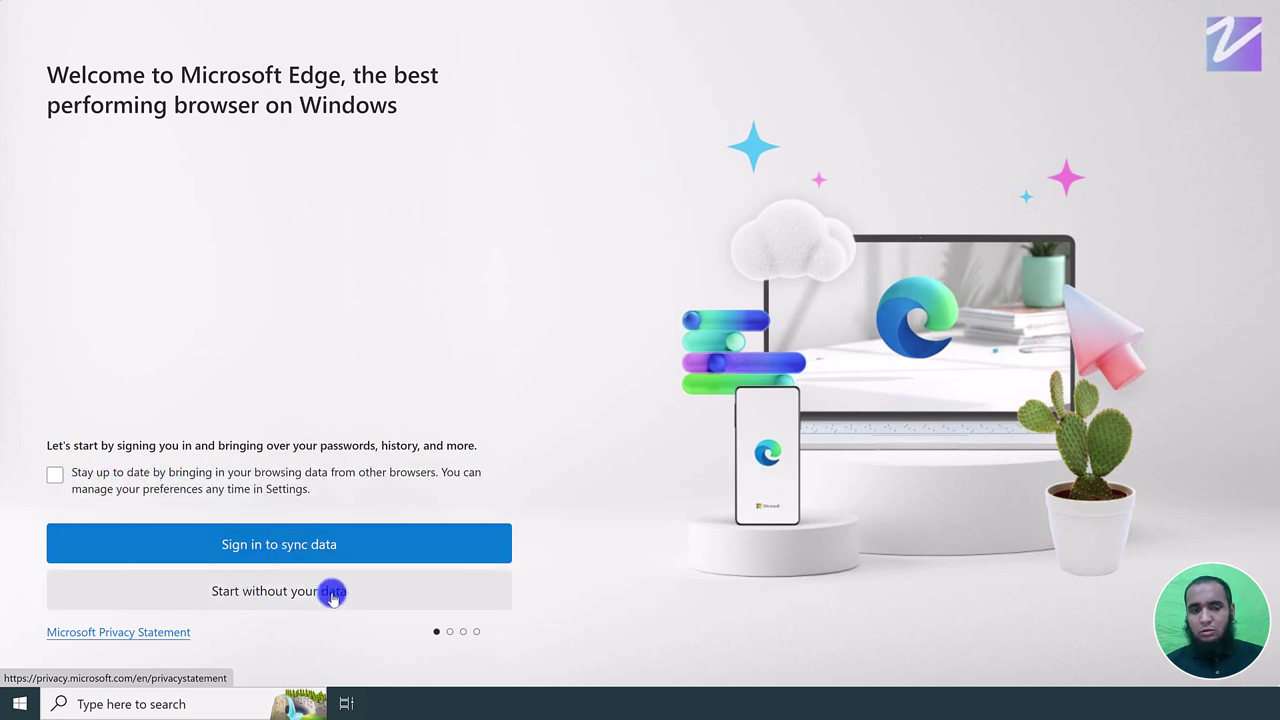
Continue without syncing, keep browsing-data import disallowed, and untick personalized experiences
left_click(229, 543)
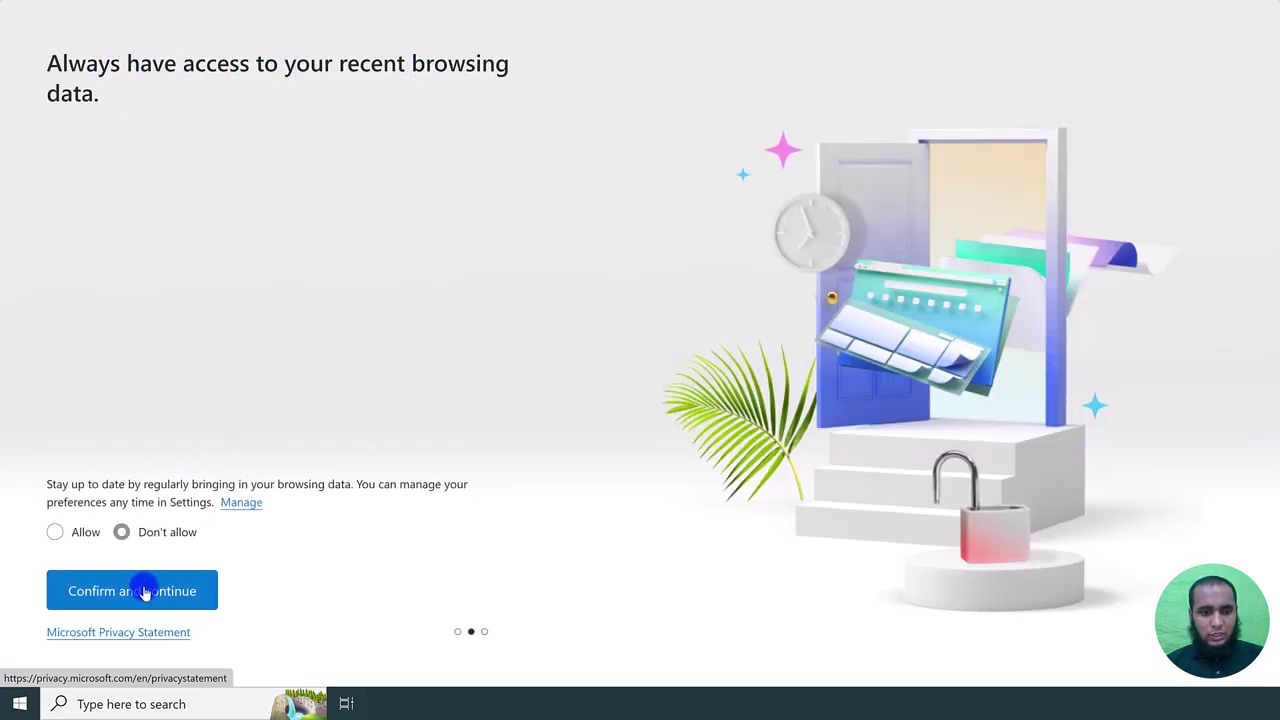
left_click(214, 597)
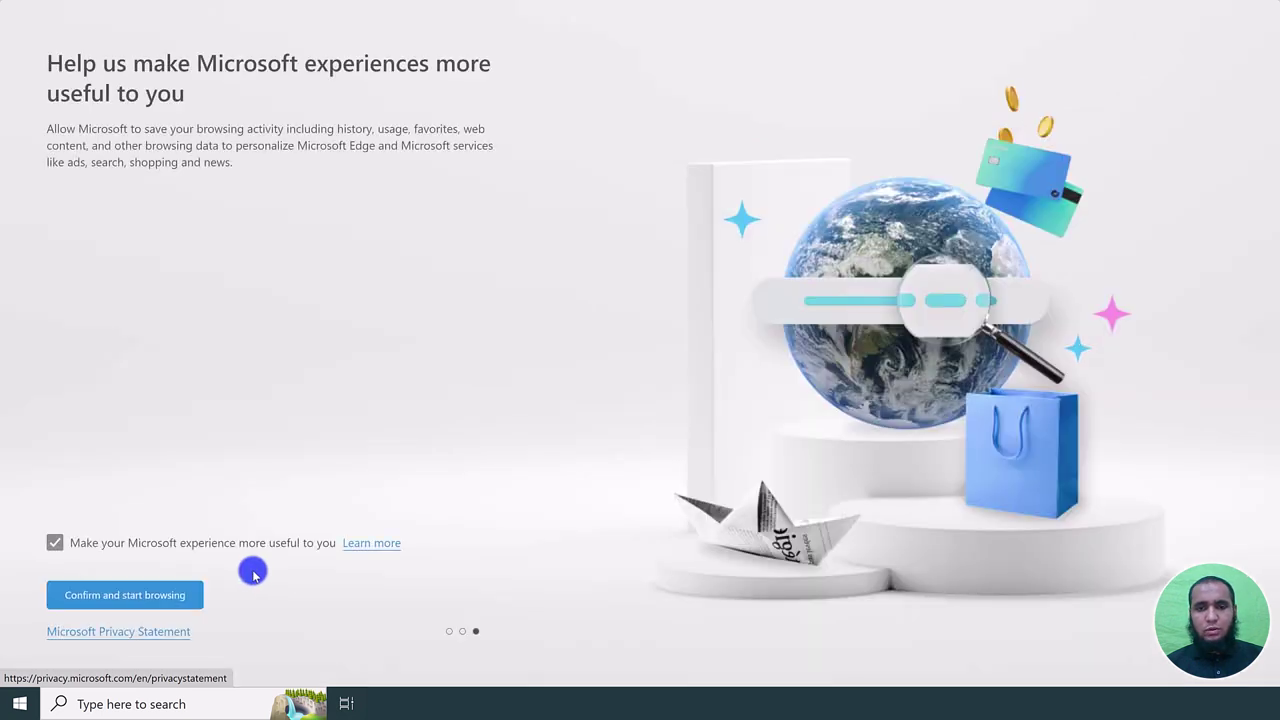
left_click(55, 548)
Confirm the Edge setup and start browsing
left_click(70, 598)
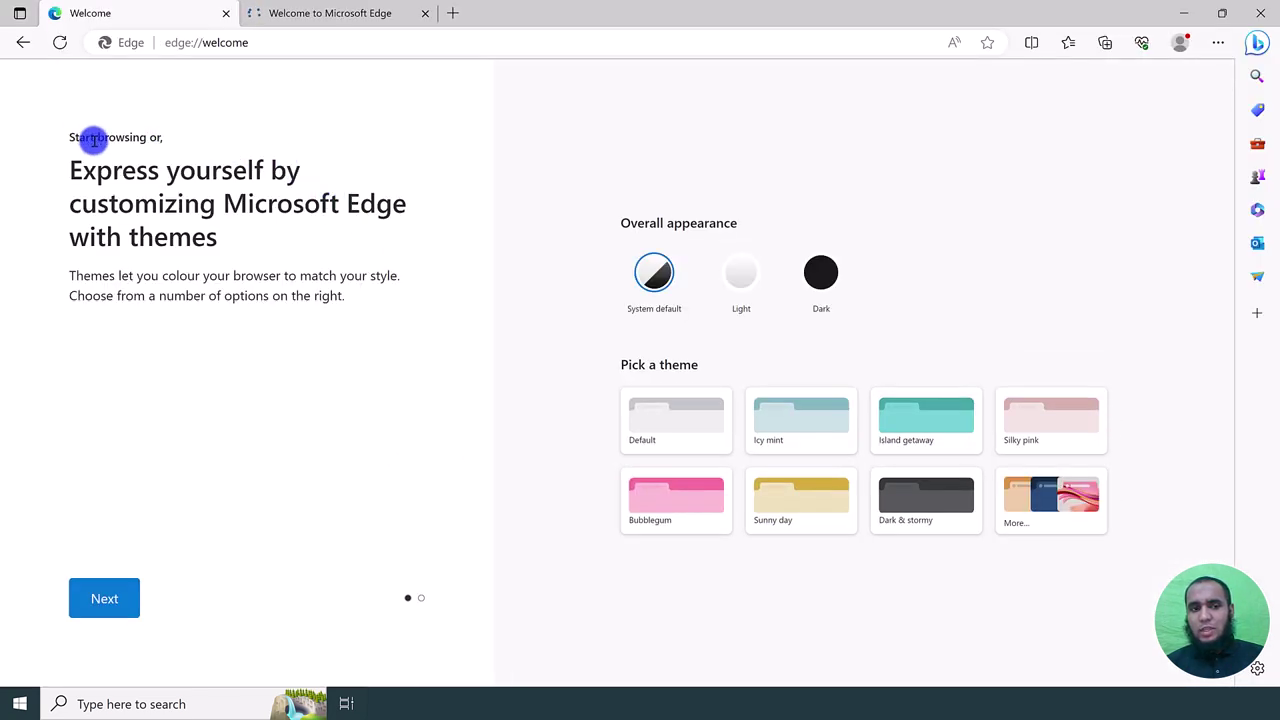
left_click_drag(80, 139, 326, 326)
left_click(366, 391)
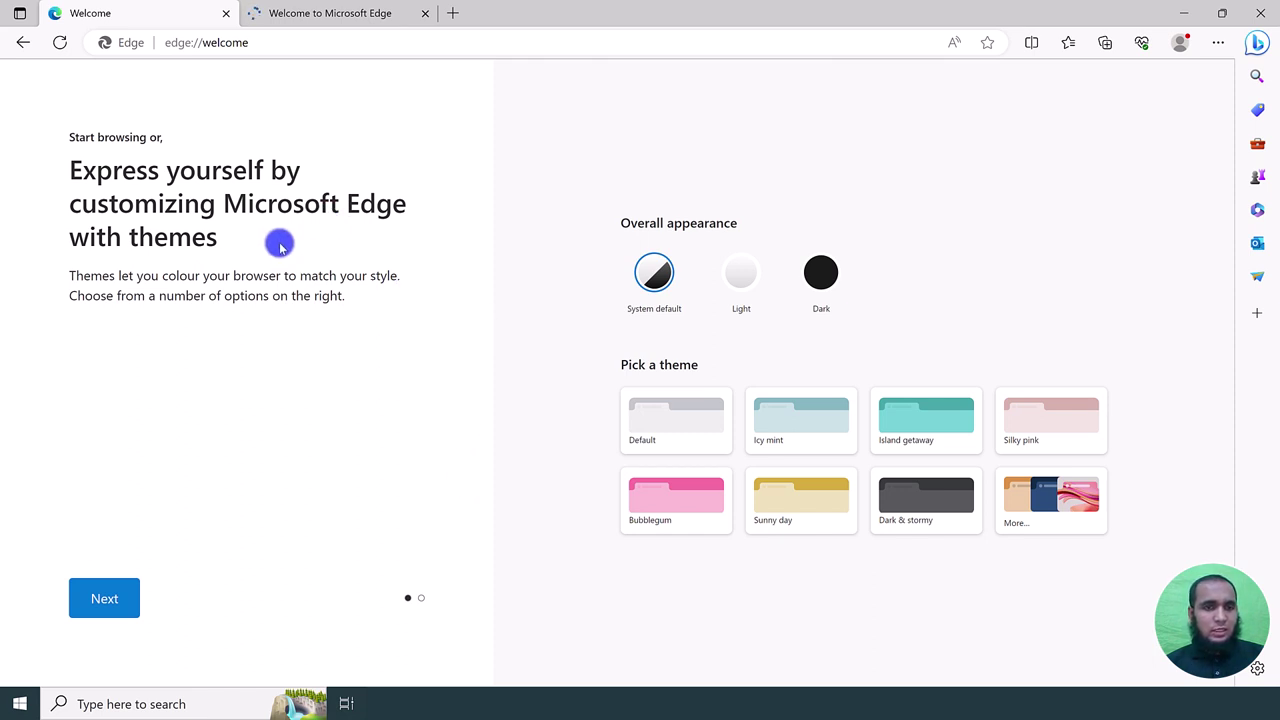
Open a new tab, close both Welcome tabs, and search for 'google chrome download'
left_click(453, 13)
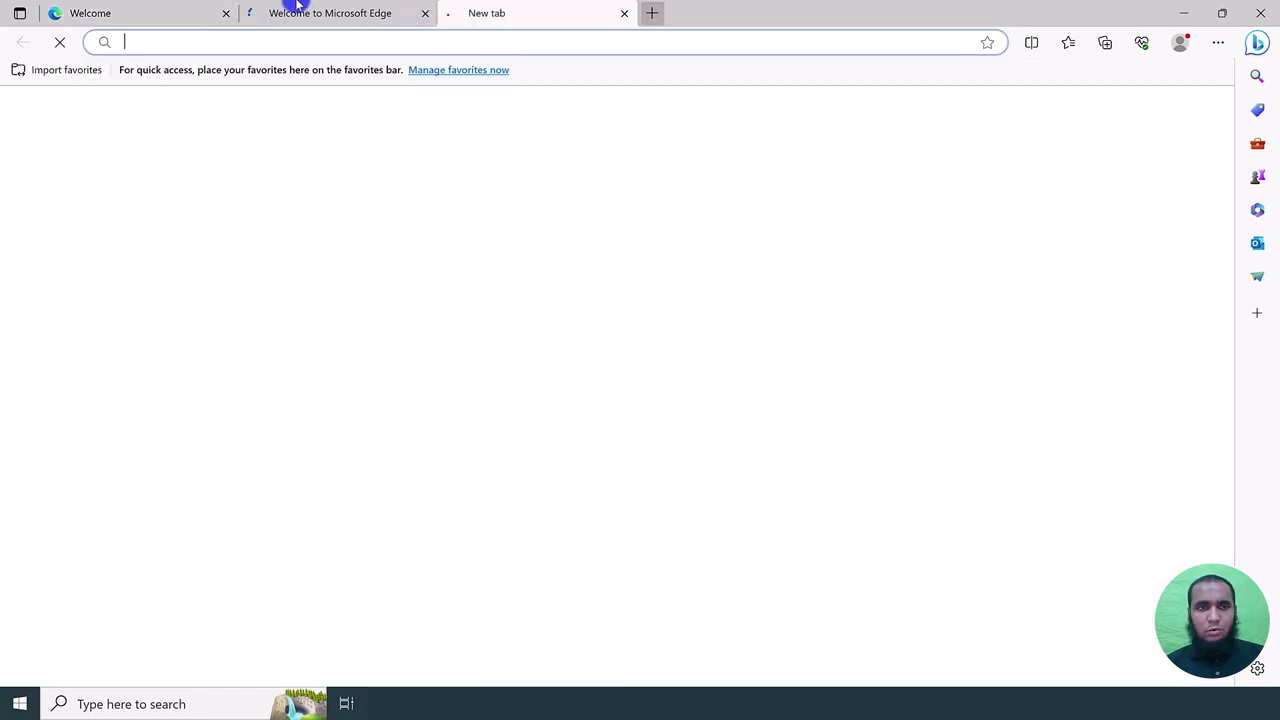
middle_click(150, 8)
middle_click(135, 13)
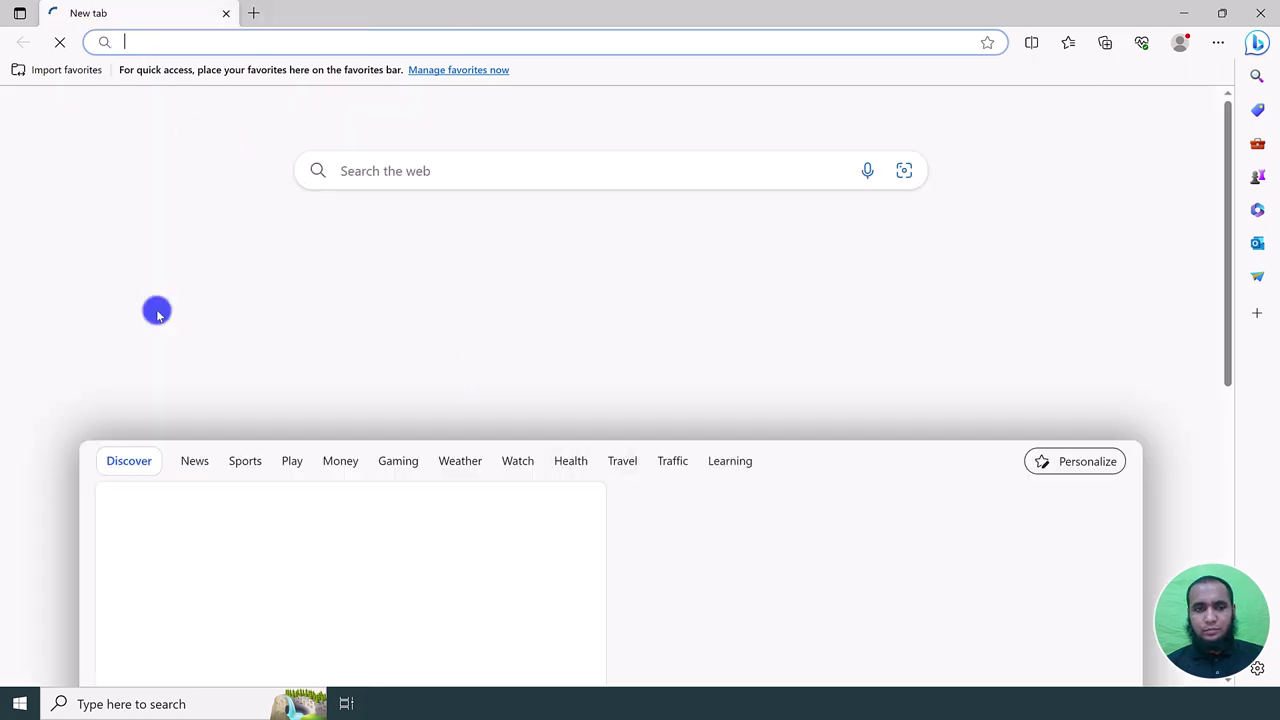
type("go")
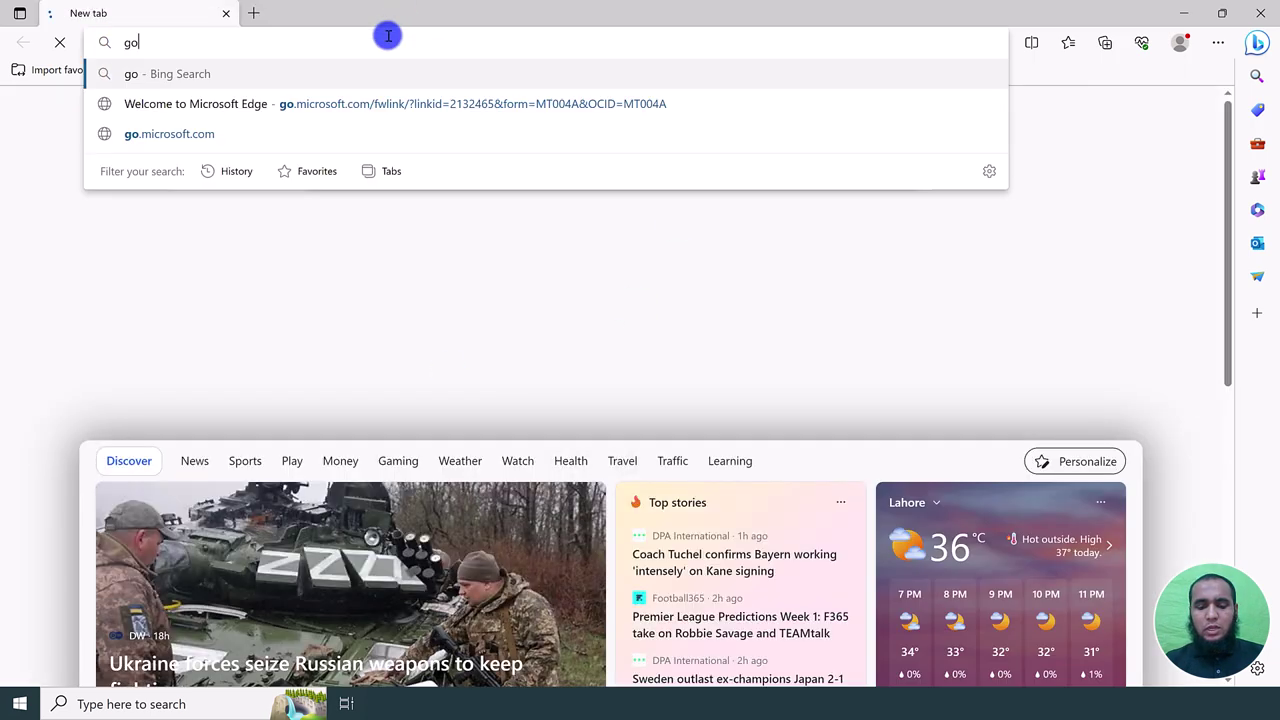
type("ogle chrome")
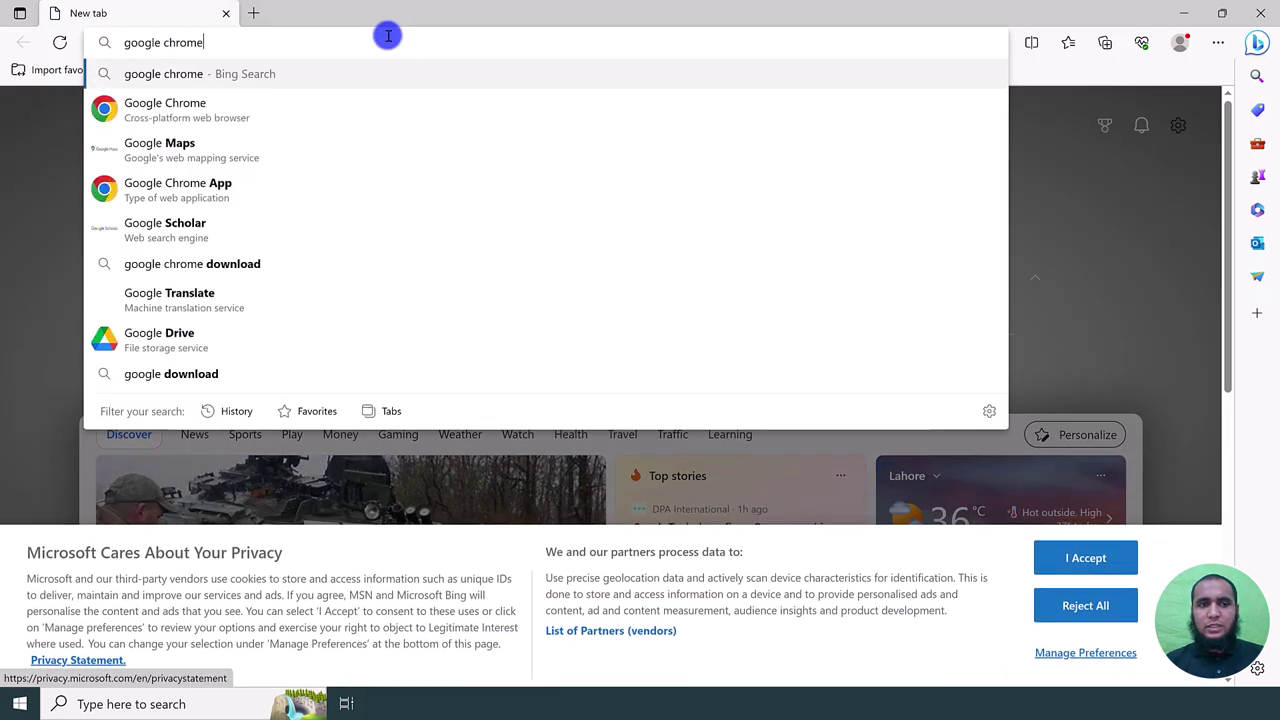
type(" downl")
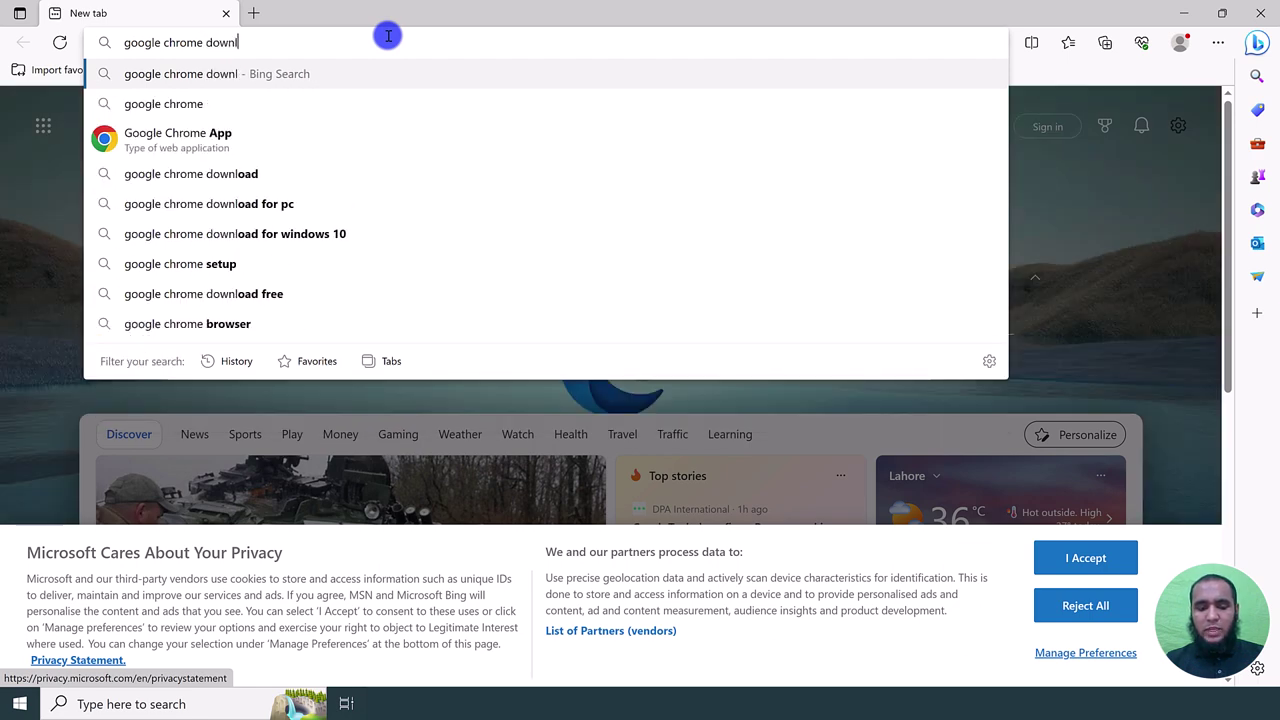
type("oad")
key("Return")
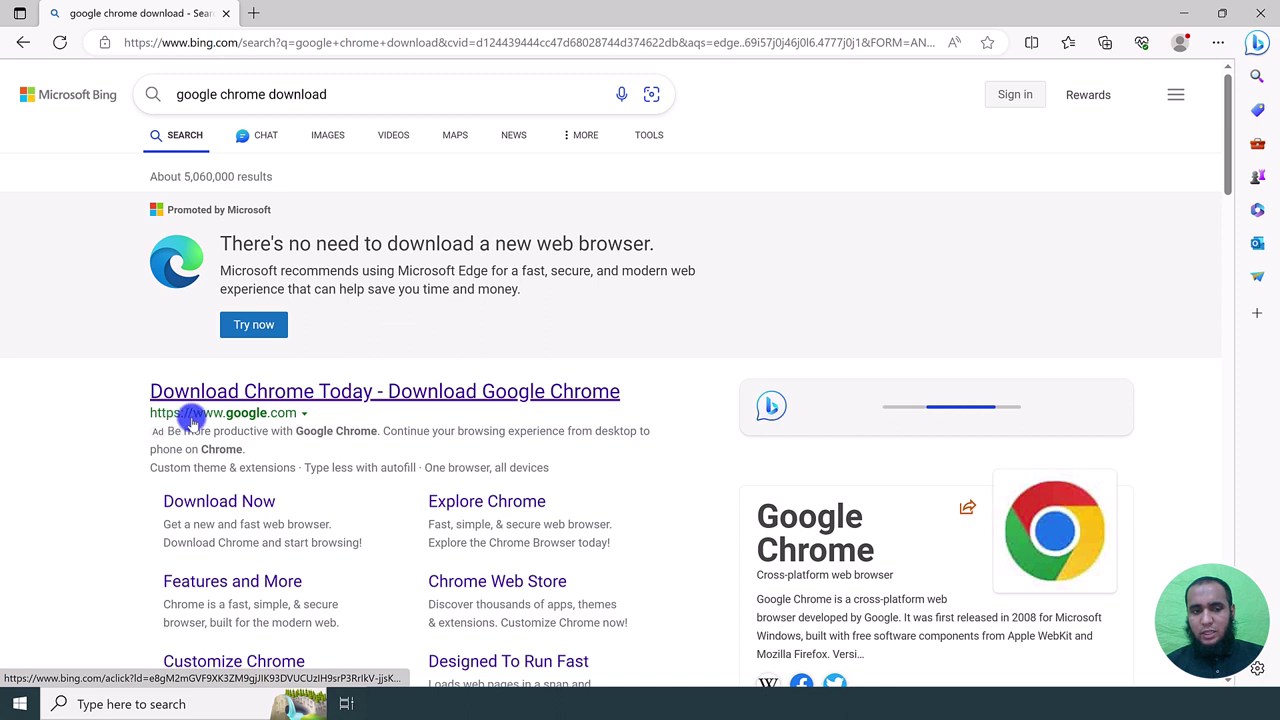
Download ChromeSetup.exe manually from the Google Chrome page, then close that tab
left_click(277, 392)
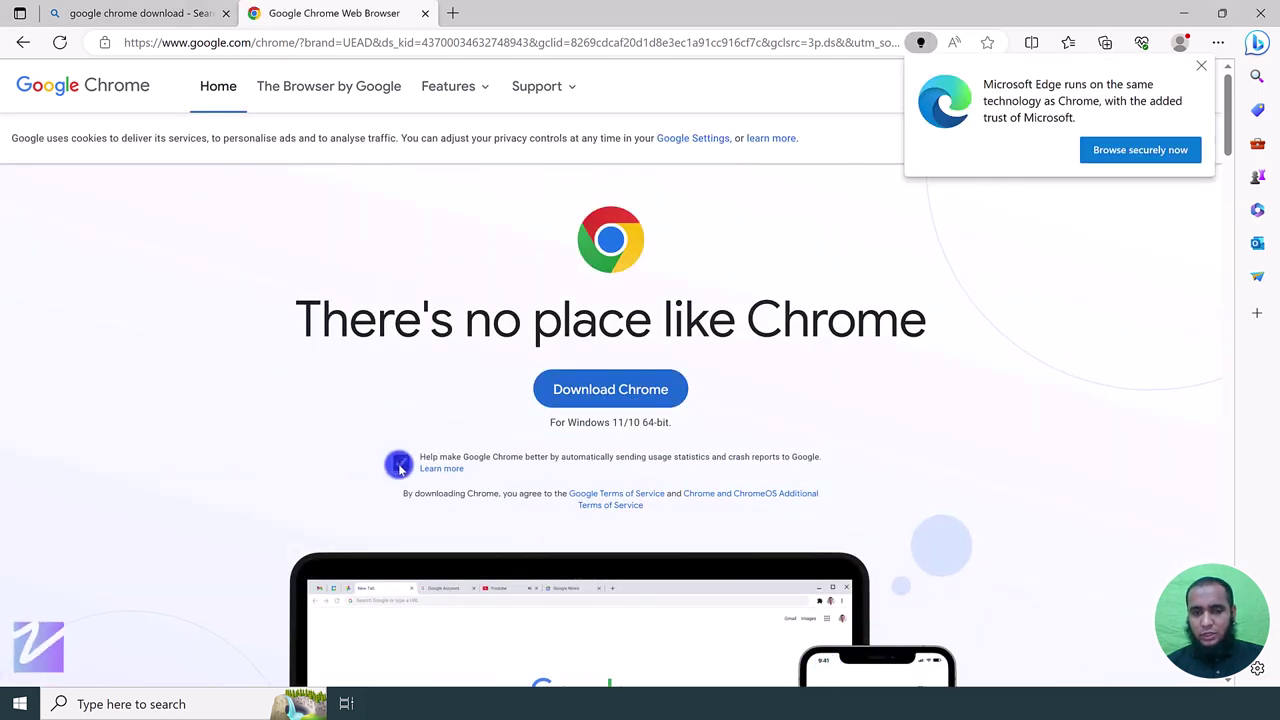
left_click(617, 395)
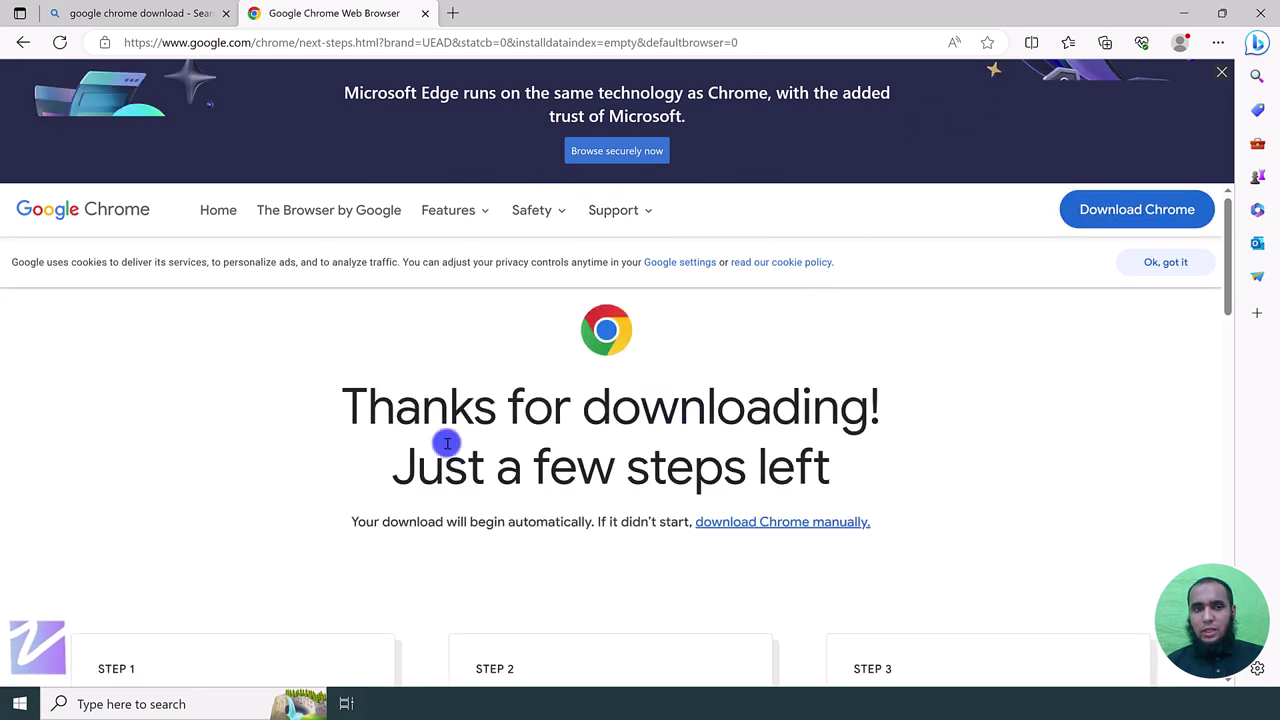
left_click_drag(341, 416, 866, 476)
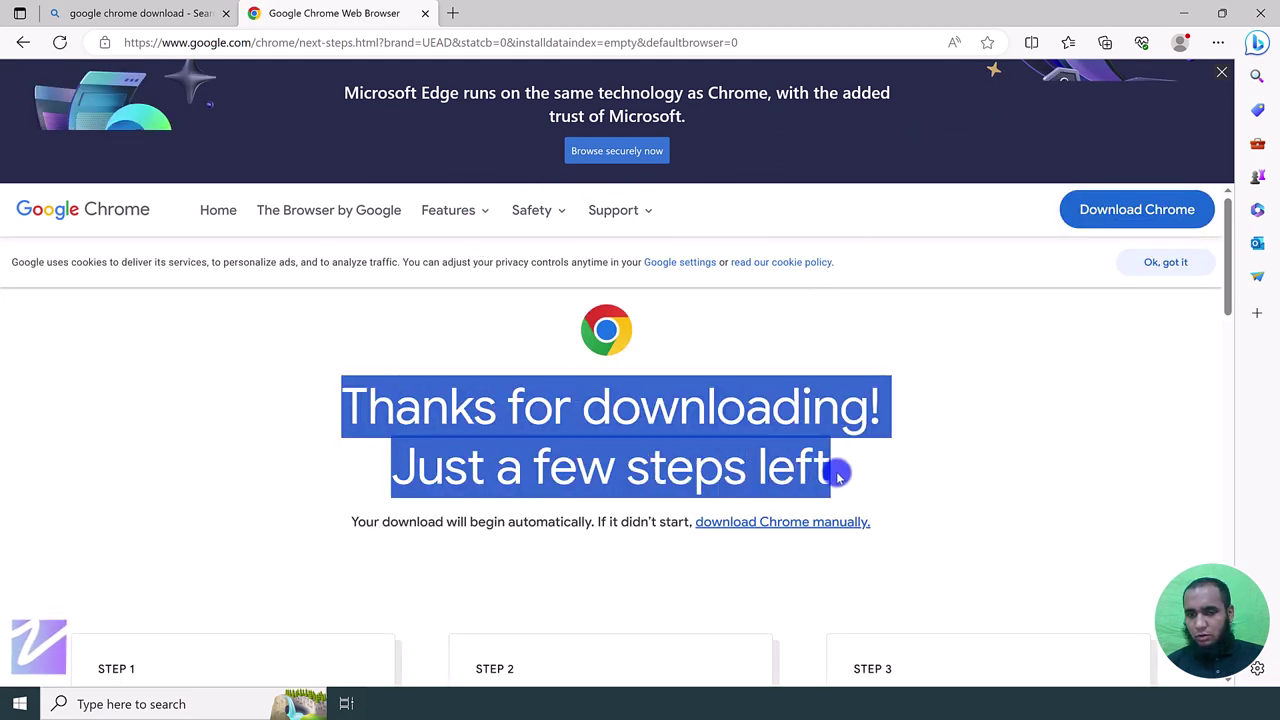
left_click(767, 522)
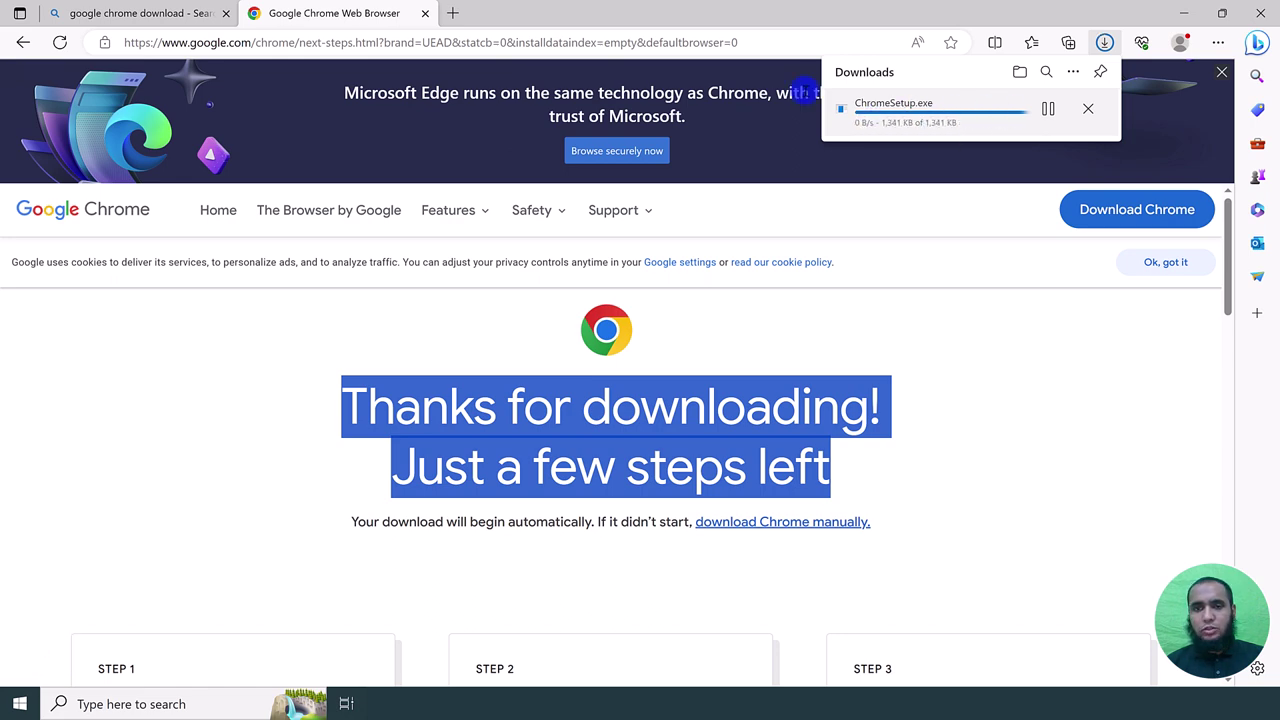
left_click(424, 16)
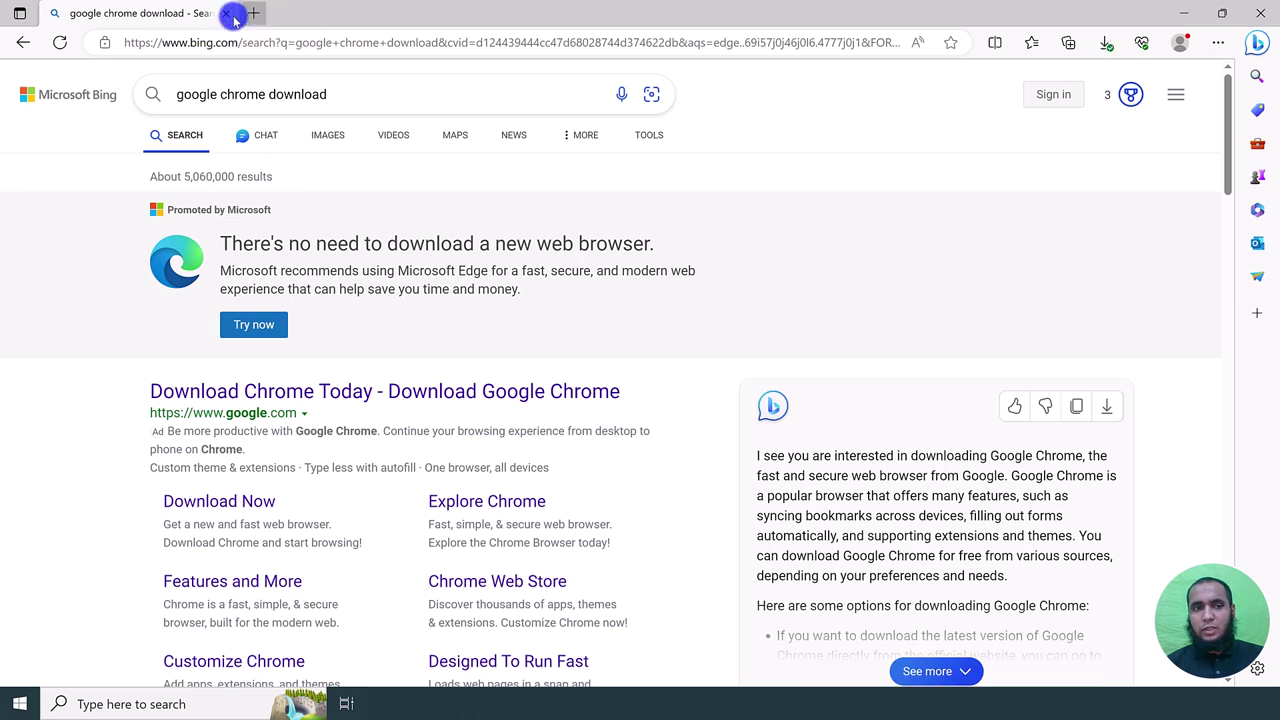
Replace the Bing tab with a new tab and open ChromeSetup.exe from the downloads list
left_click(250, 13)
left_click(228, 14)
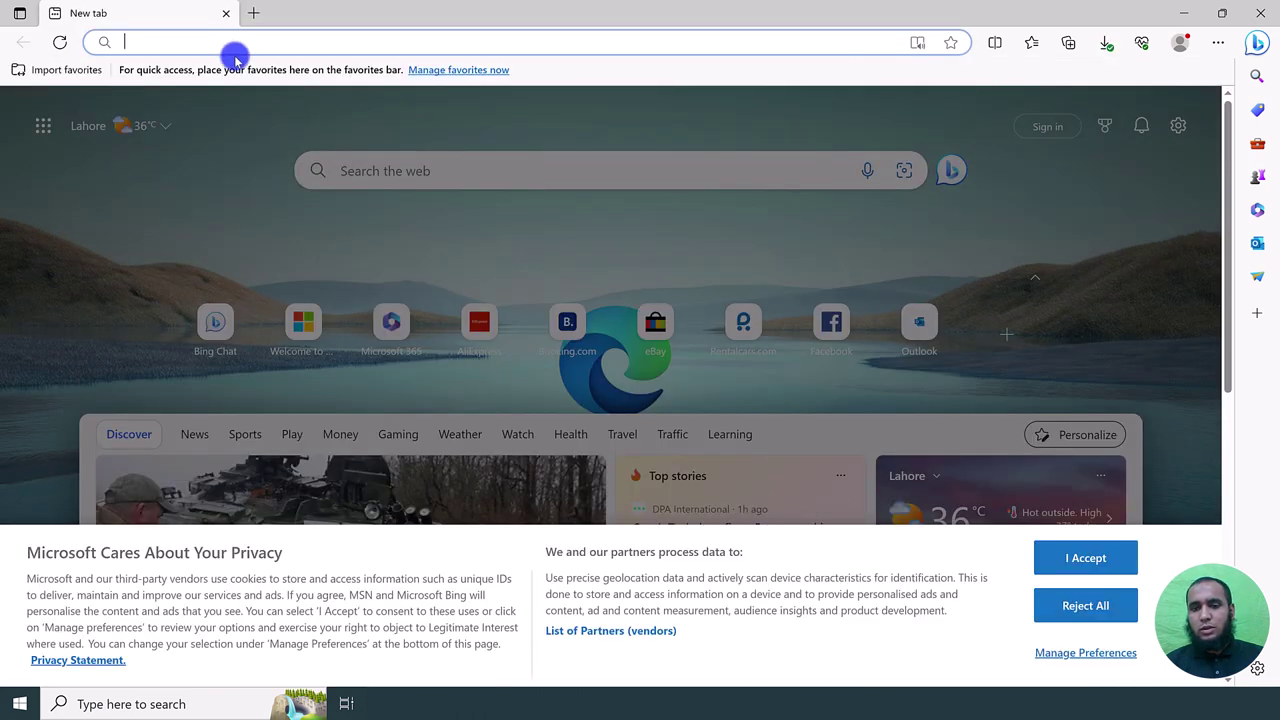
left_click(1104, 44)
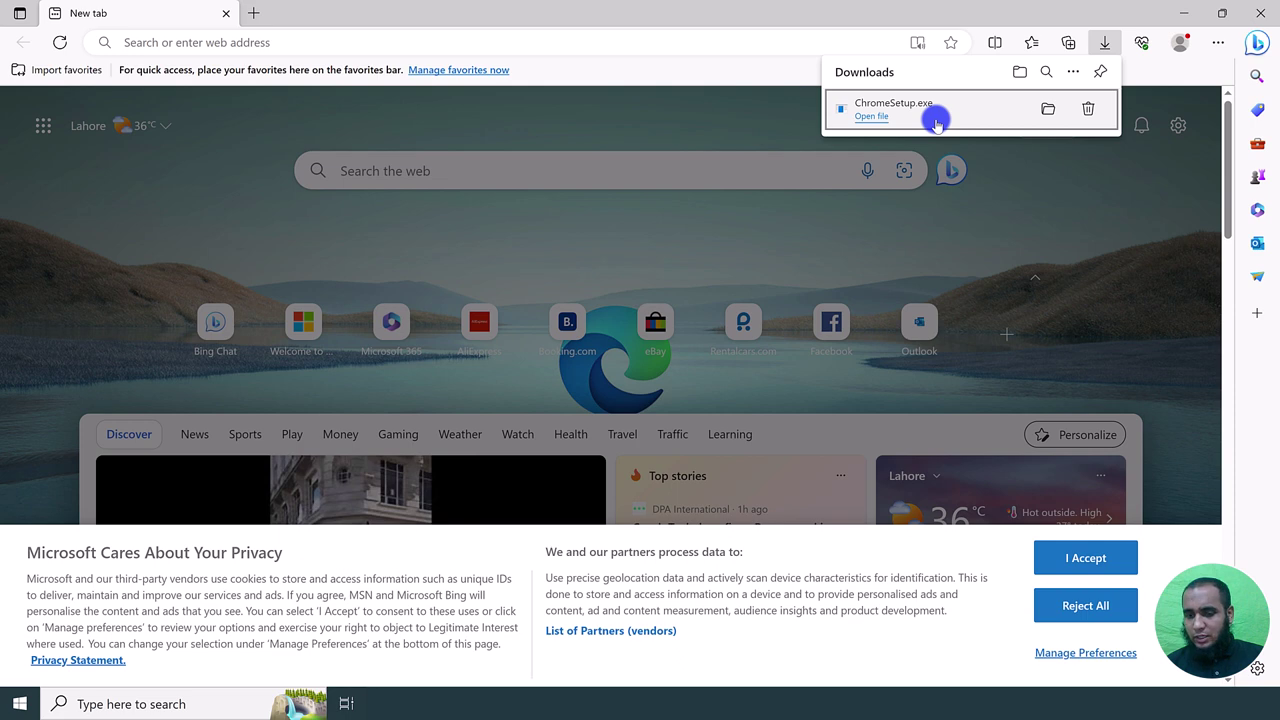
left_click(867, 117)
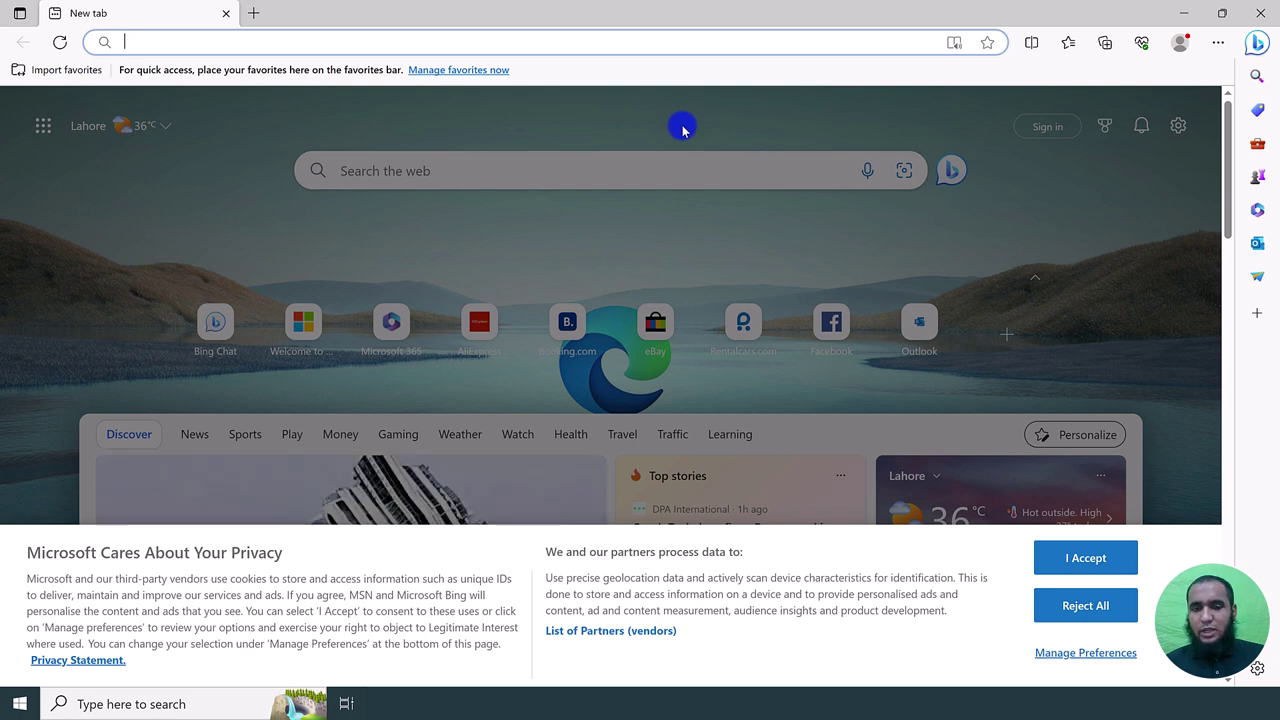
key("super+e")
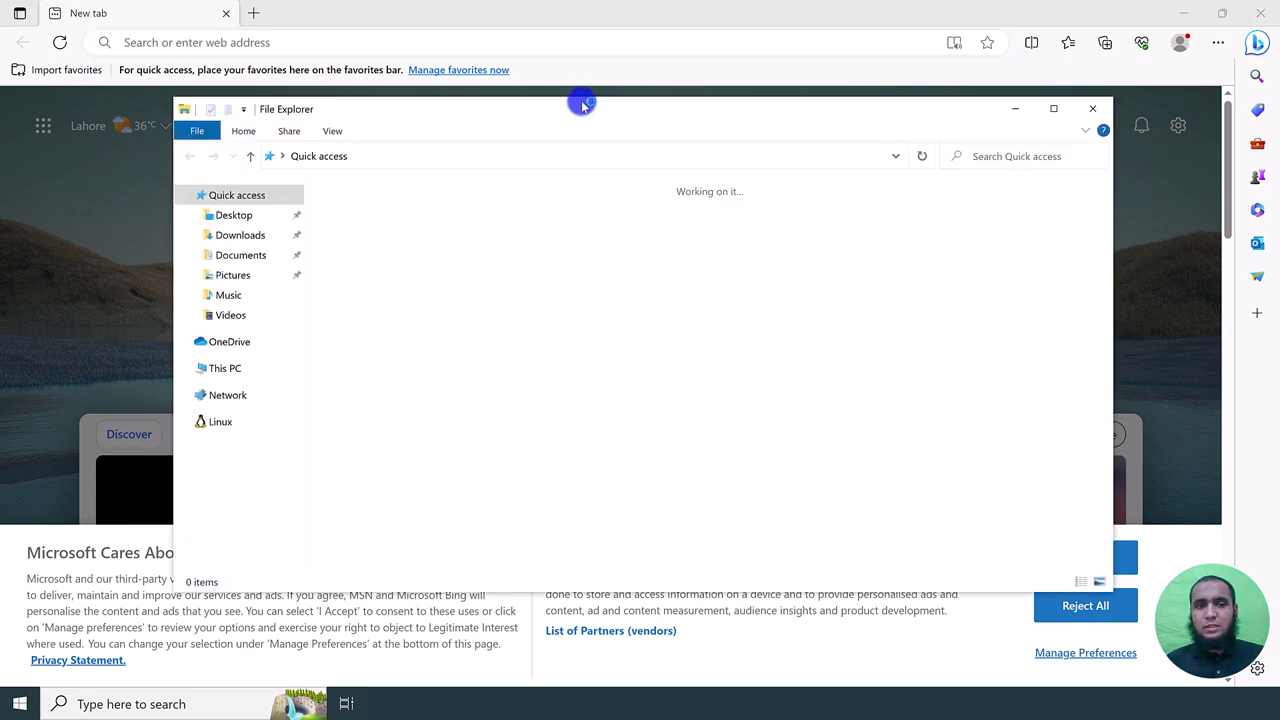
Close the extra Explorer and Downloads windows, leaving one fresh window at Quick access
left_click(240, 234)
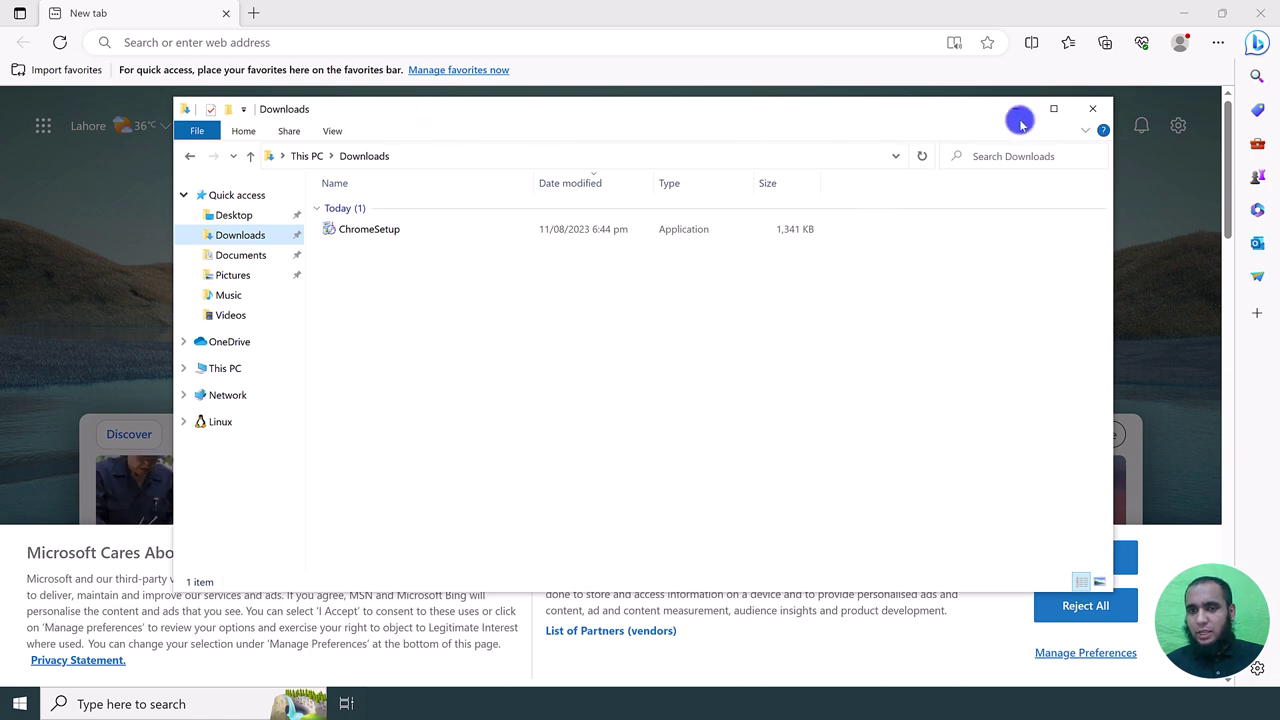
left_click_drag(948, 109, 874, 116)
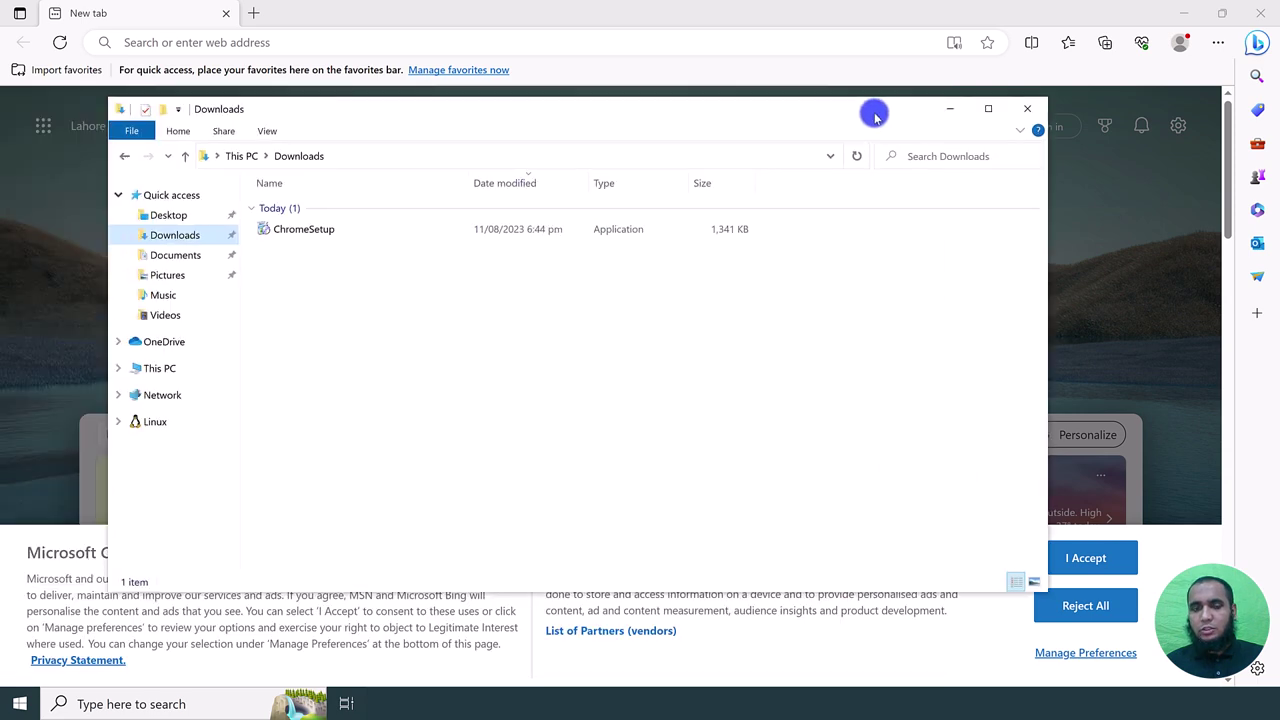
key("super+e")
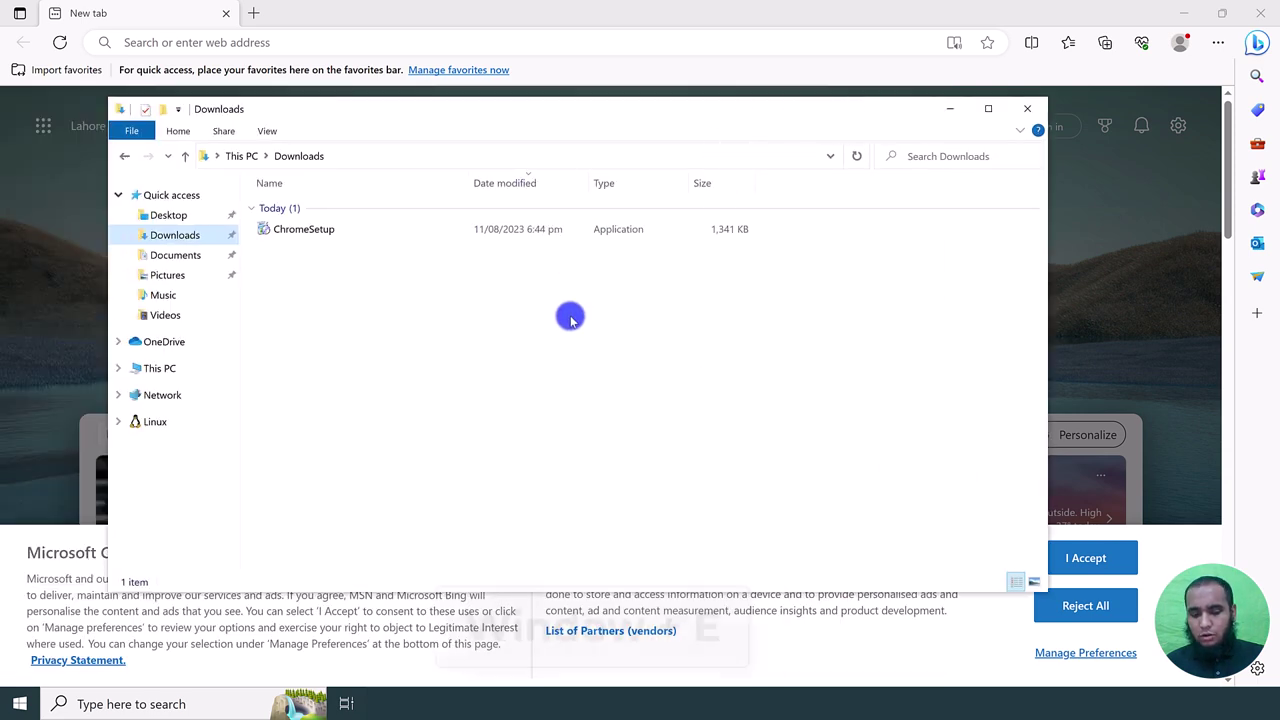
key("super")
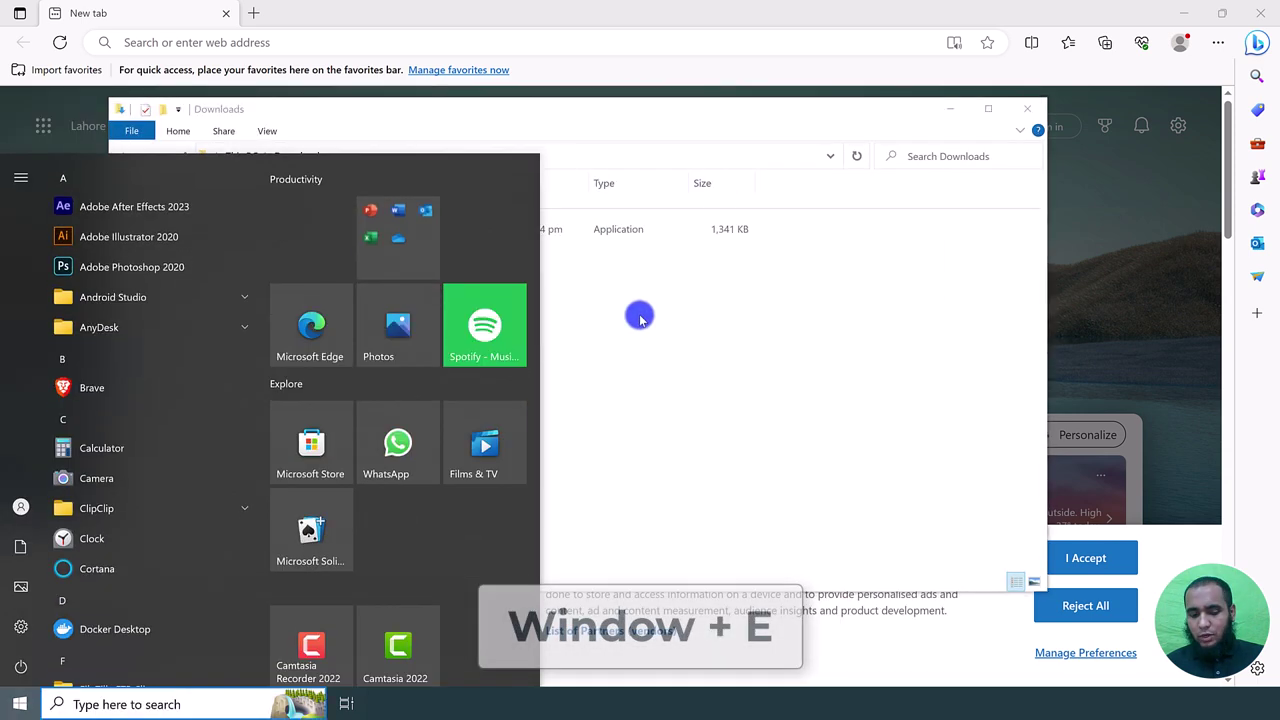
key("super")
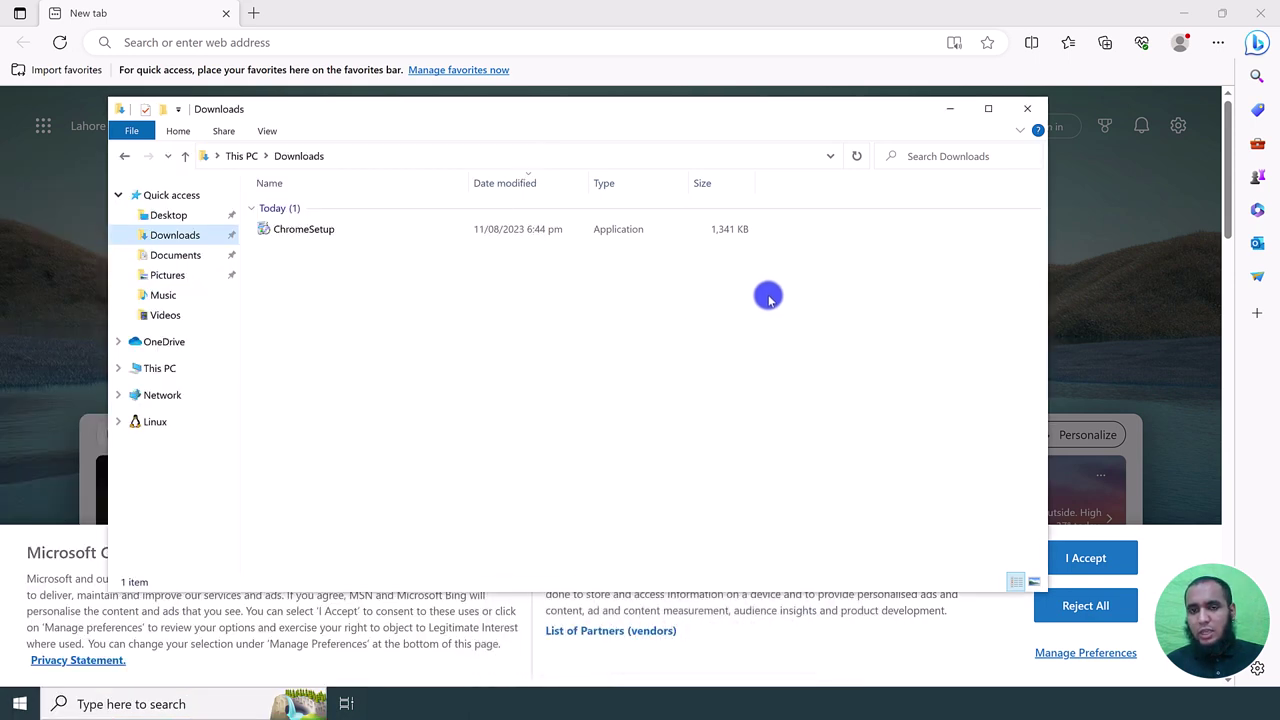
key("super+e")
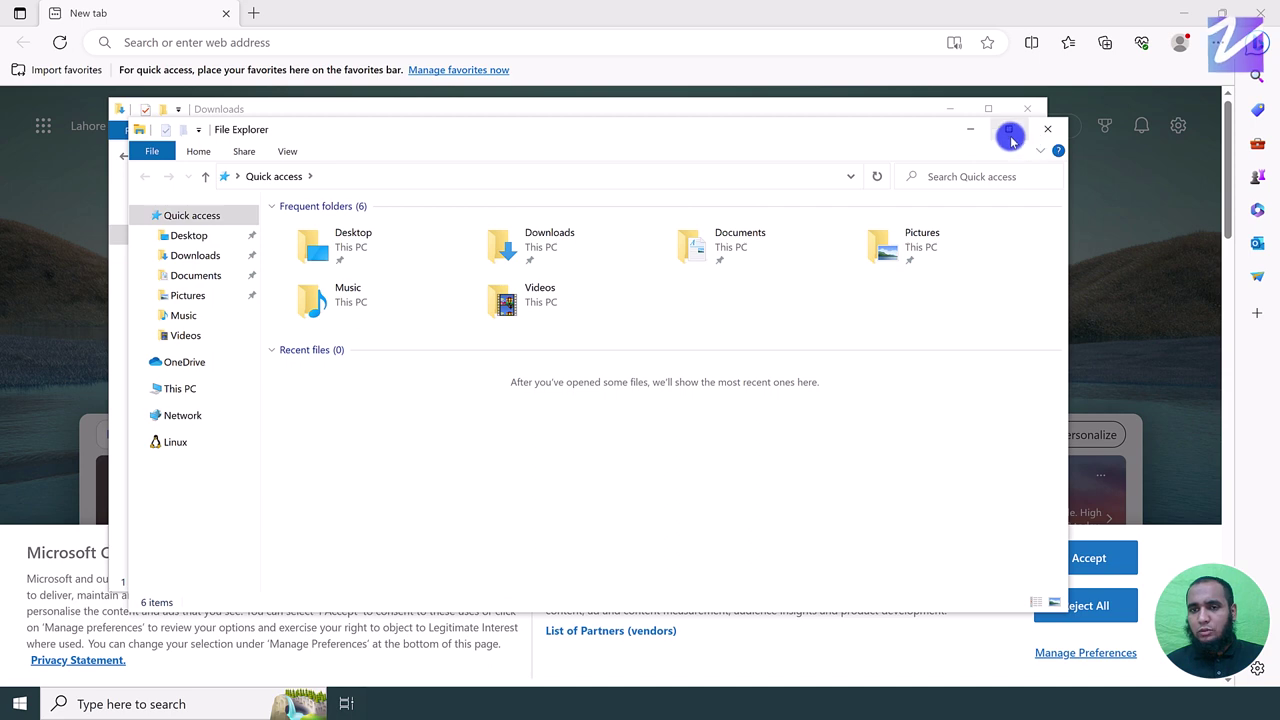
left_click(1040, 130)
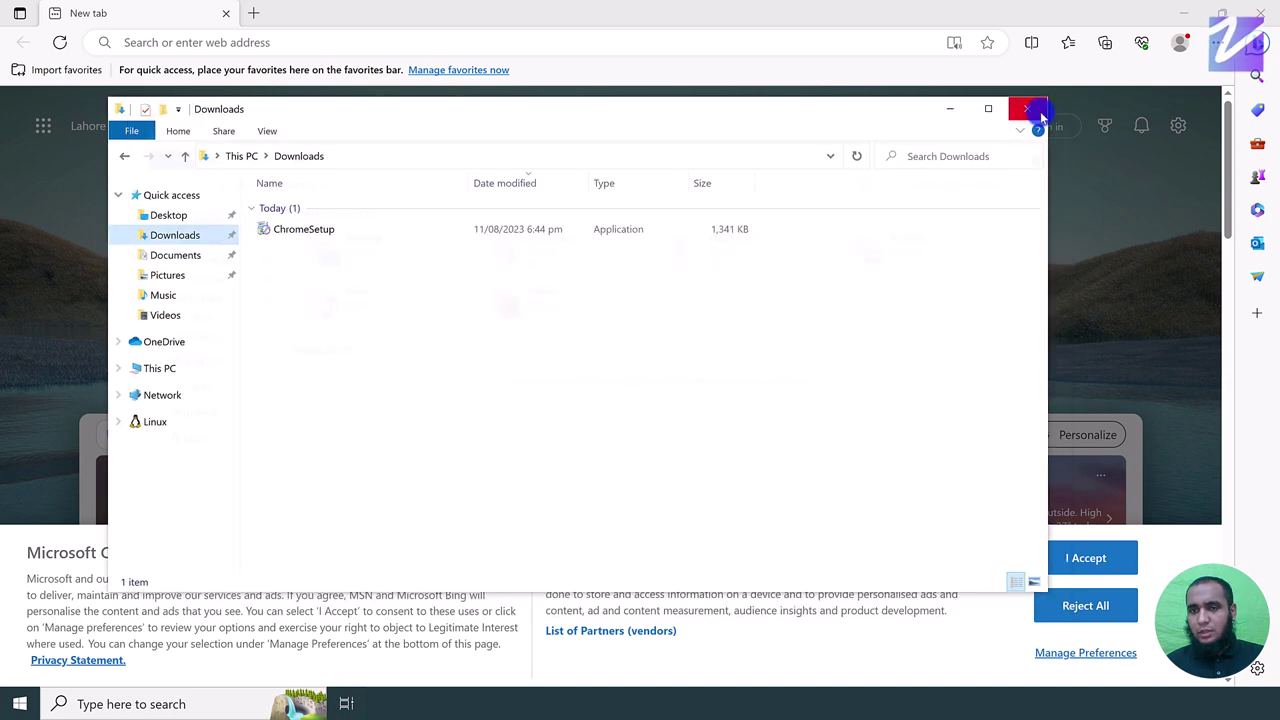
left_click(990, 109)
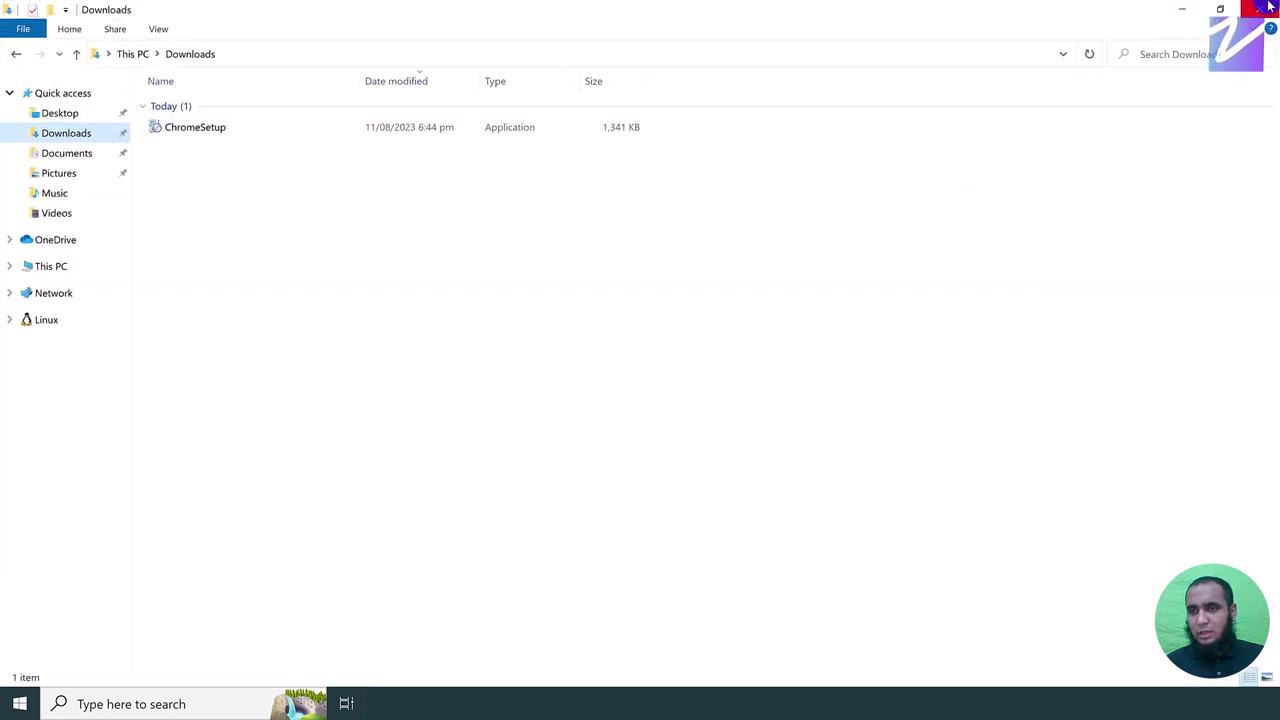
left_click(1181, 10)
key("super+e")
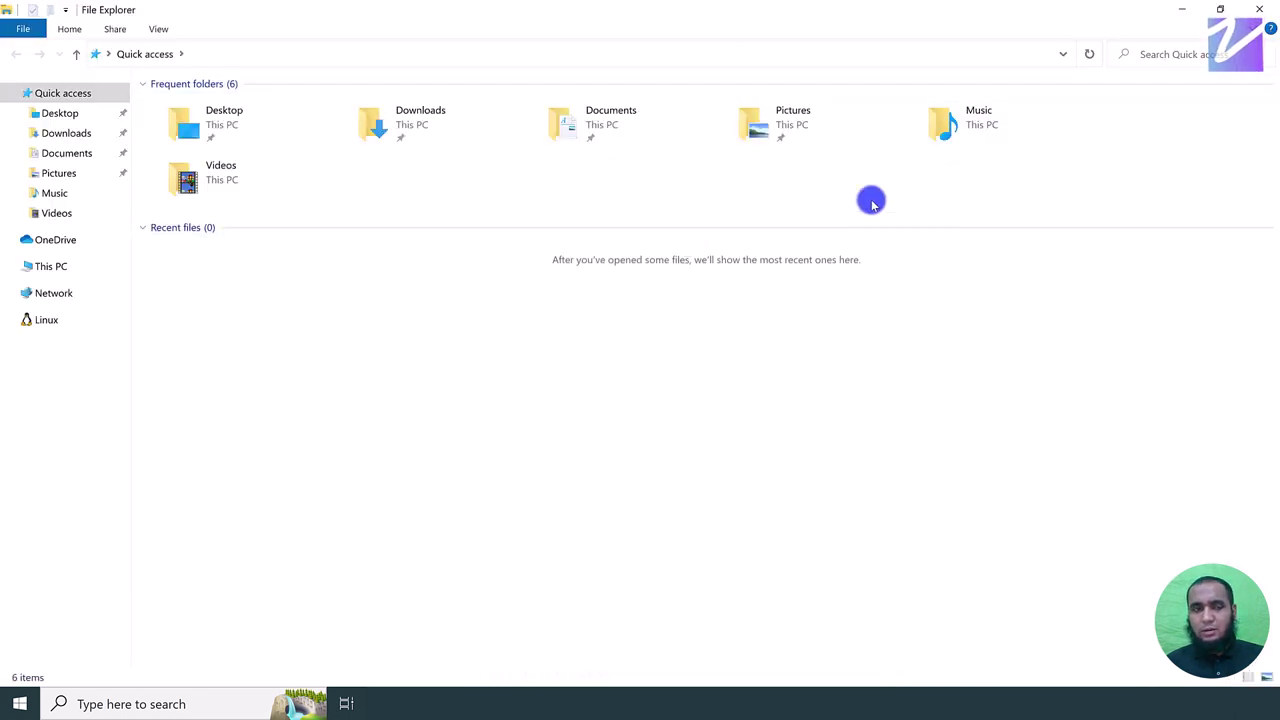
Open the Downloads folder and double-click ChromeSetup to launch the installer
left_click(66, 135)
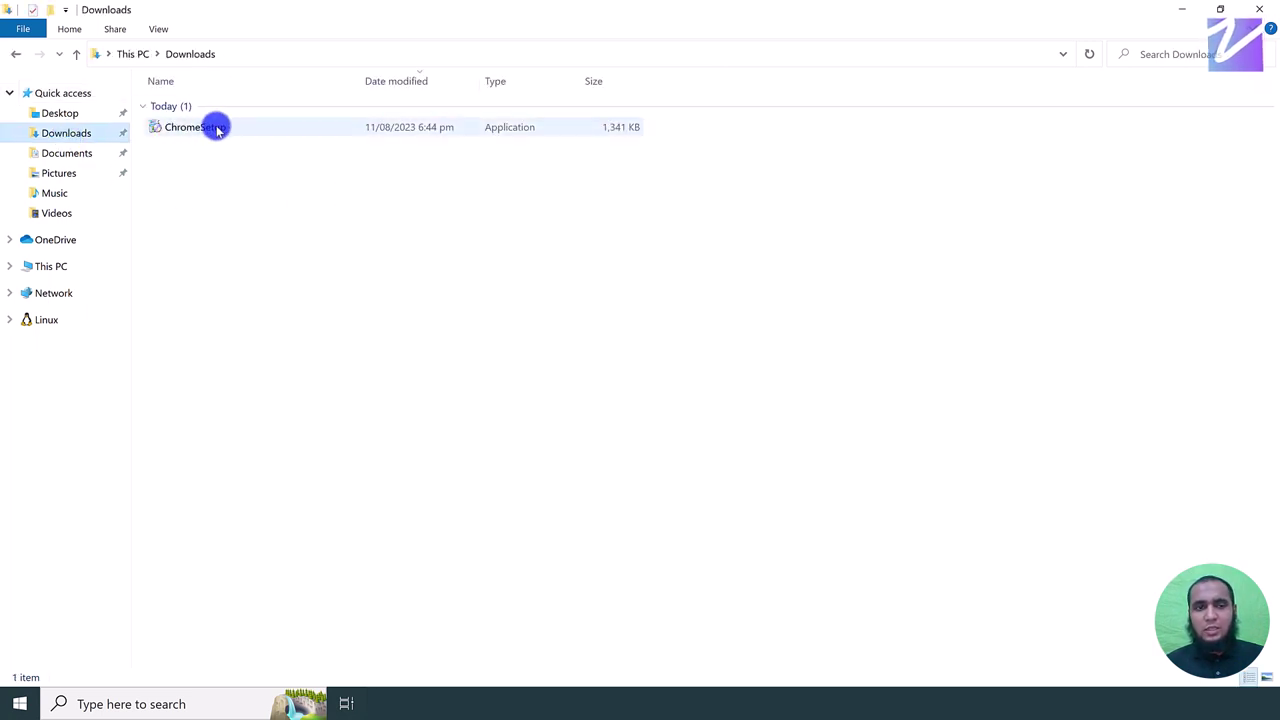
mouse_move(196, 127)
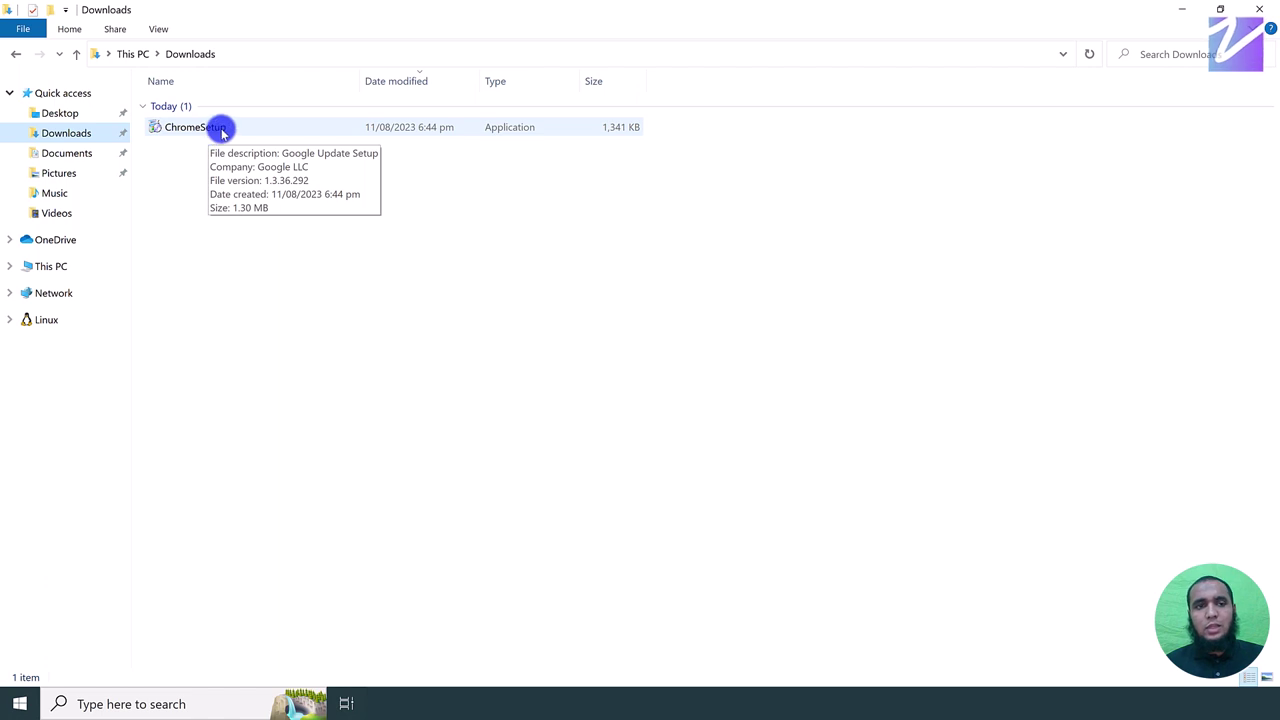
double_click(221, 130)
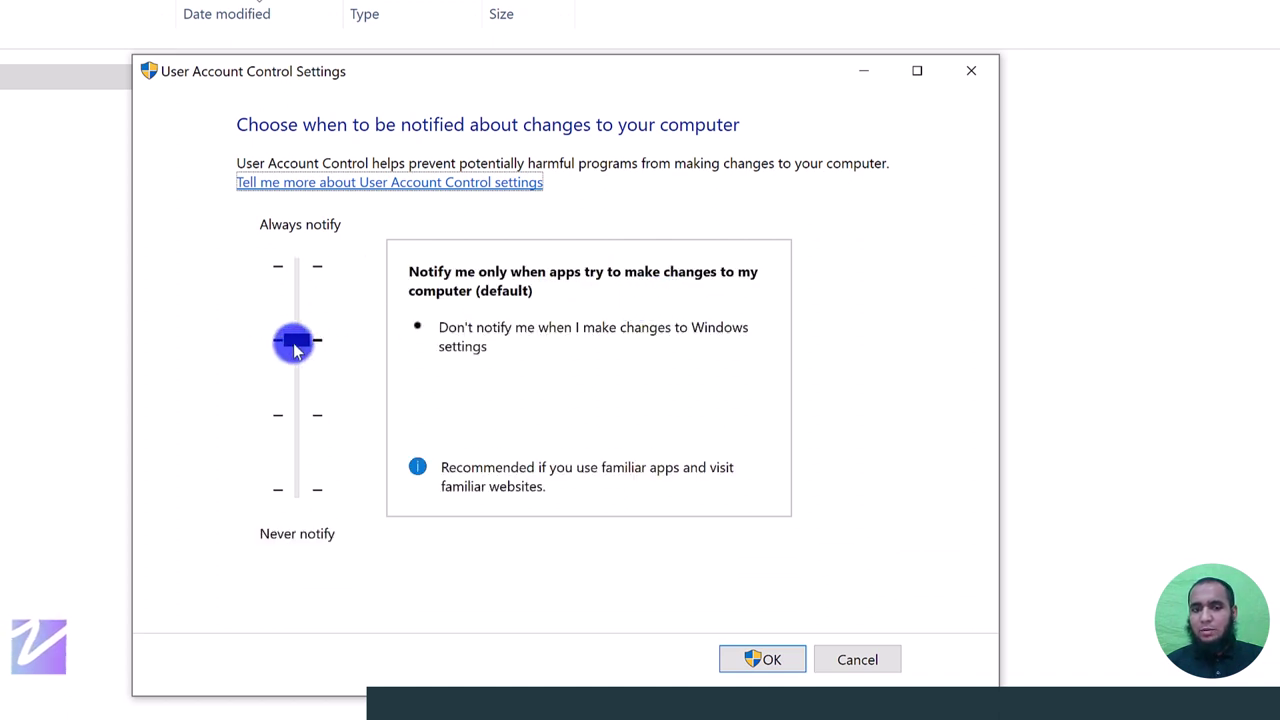
Drag the UAC slider down to Never notify, then cancel without saving
left_click(299, 341)
left_click_drag(299, 345, 308, 433)
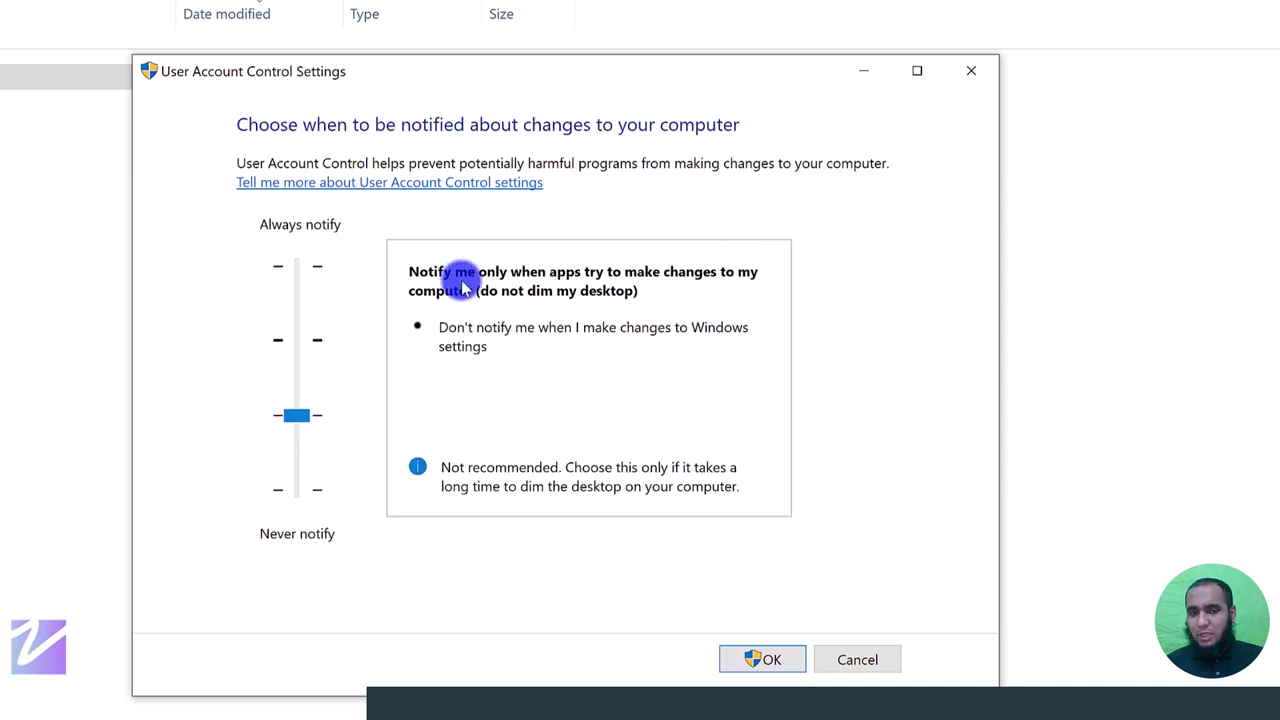
left_click_drag(296, 415, 312, 515)
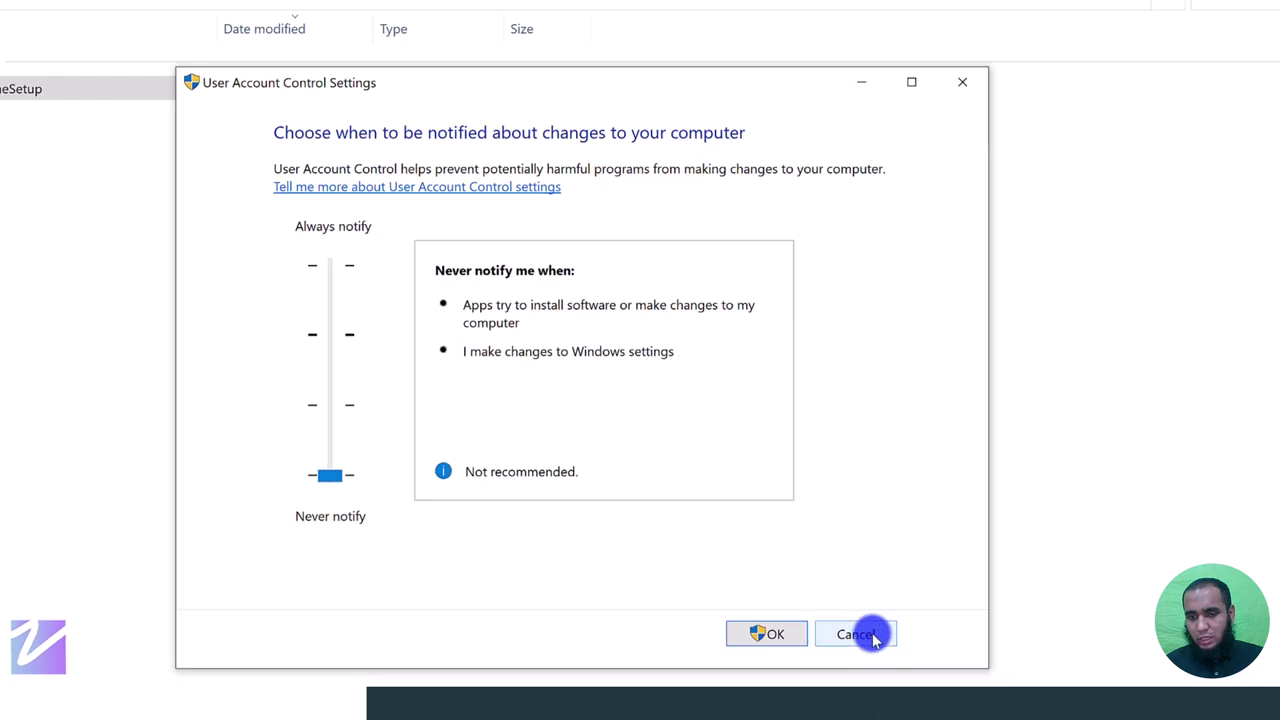
left_click(862, 662)
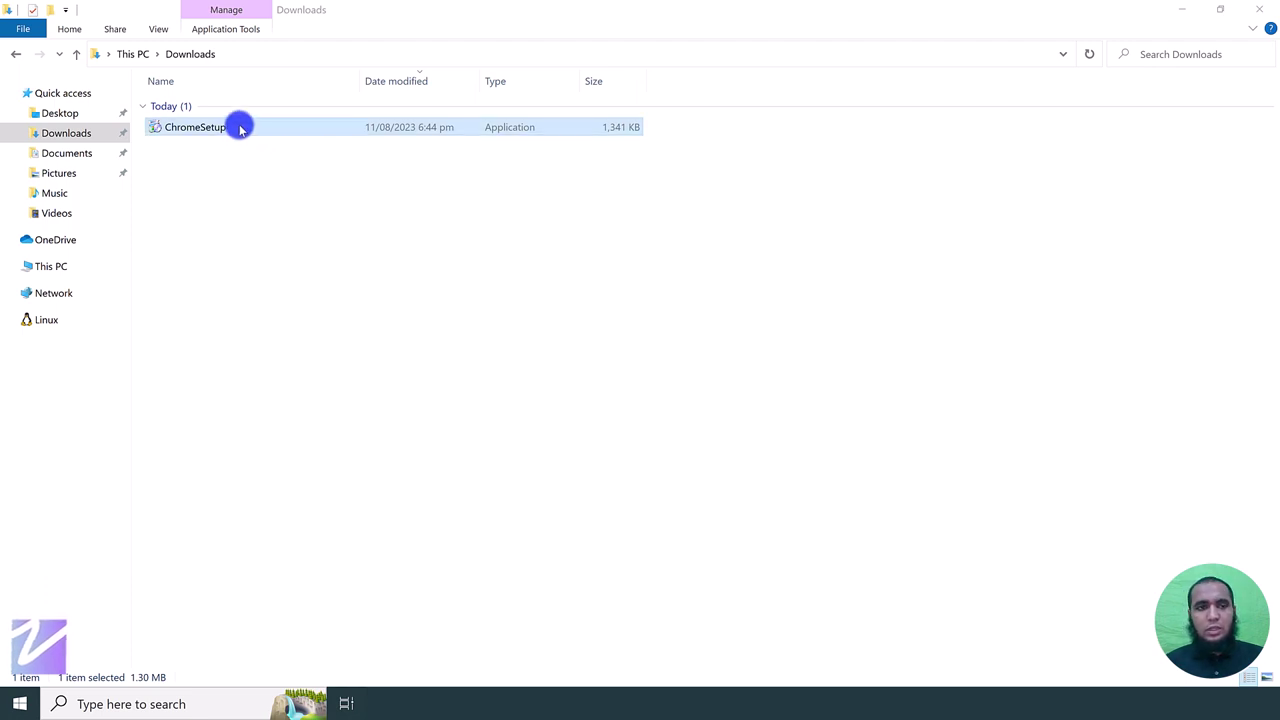
Double-click ChromeSetup in Downloads so Chrome installs and opens its New Tab page
left_click(240, 128)
double_click(240, 128)
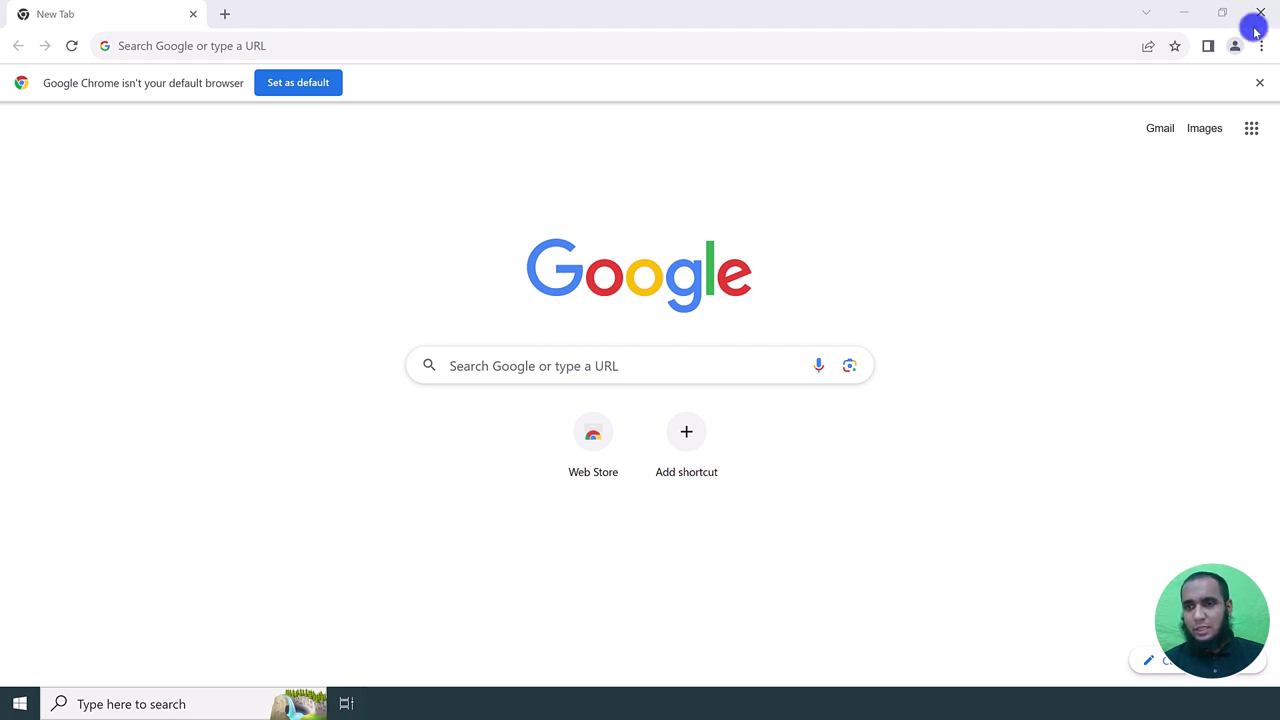
Close the 'Google Chrome isn't your default browser' infobar on the New Tab page
left_click(1259, 86)
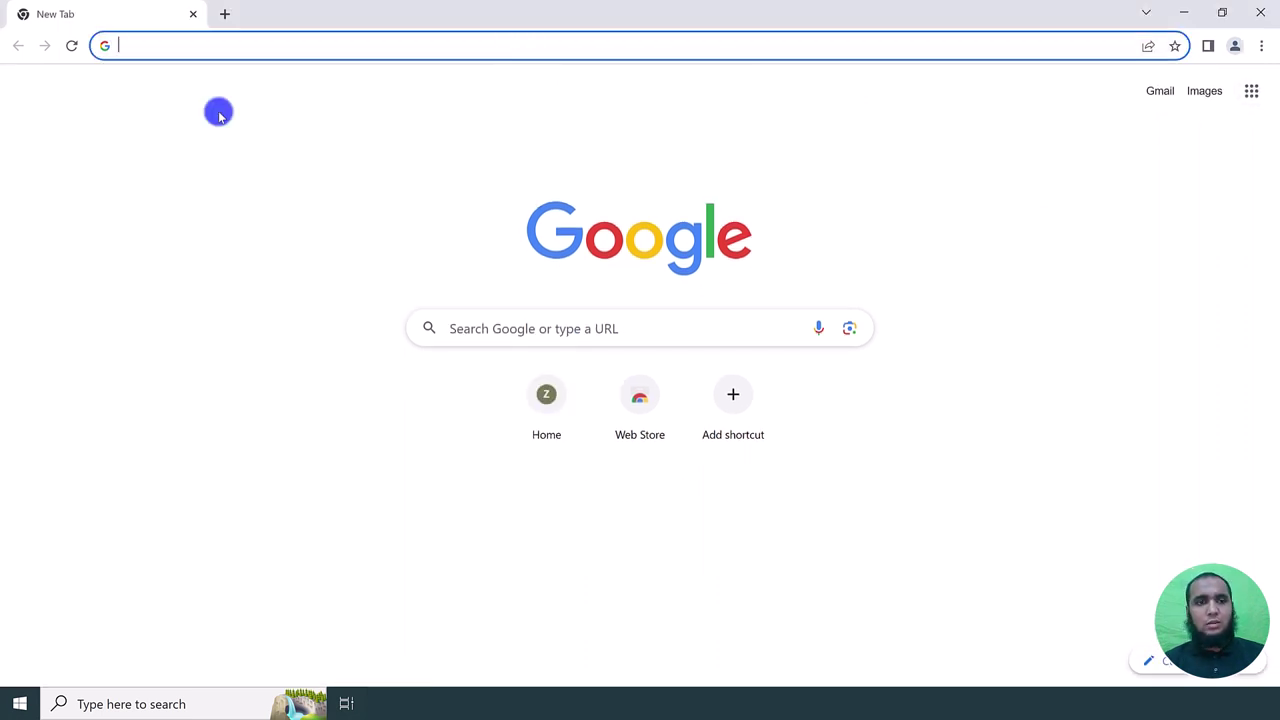